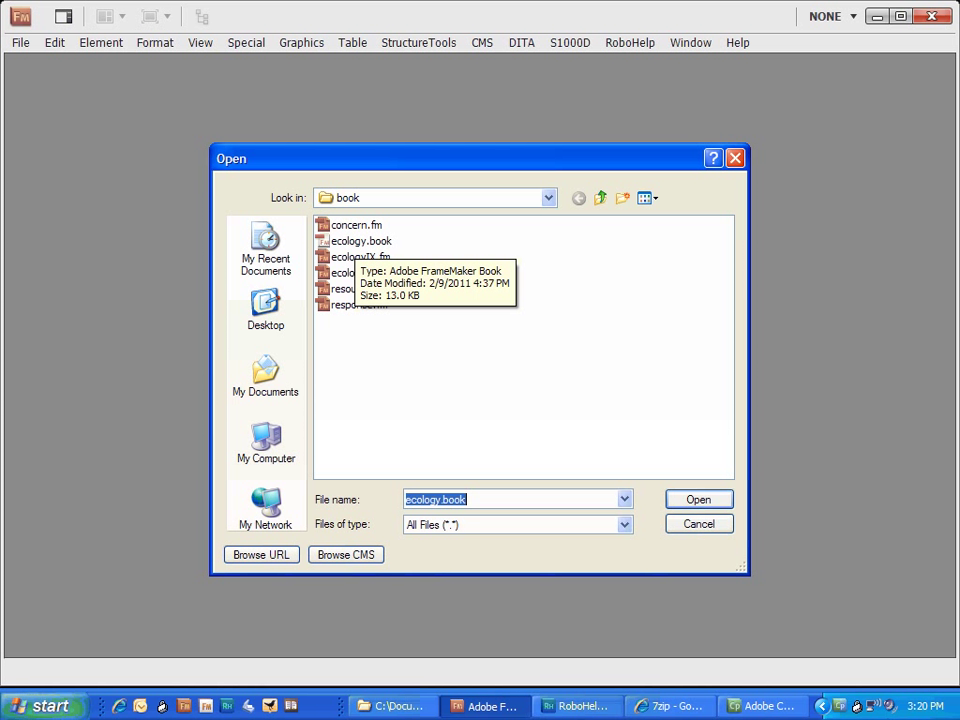
Open ecology.book in FrameMaker and narrow its book pane to about half its width
key(Return)
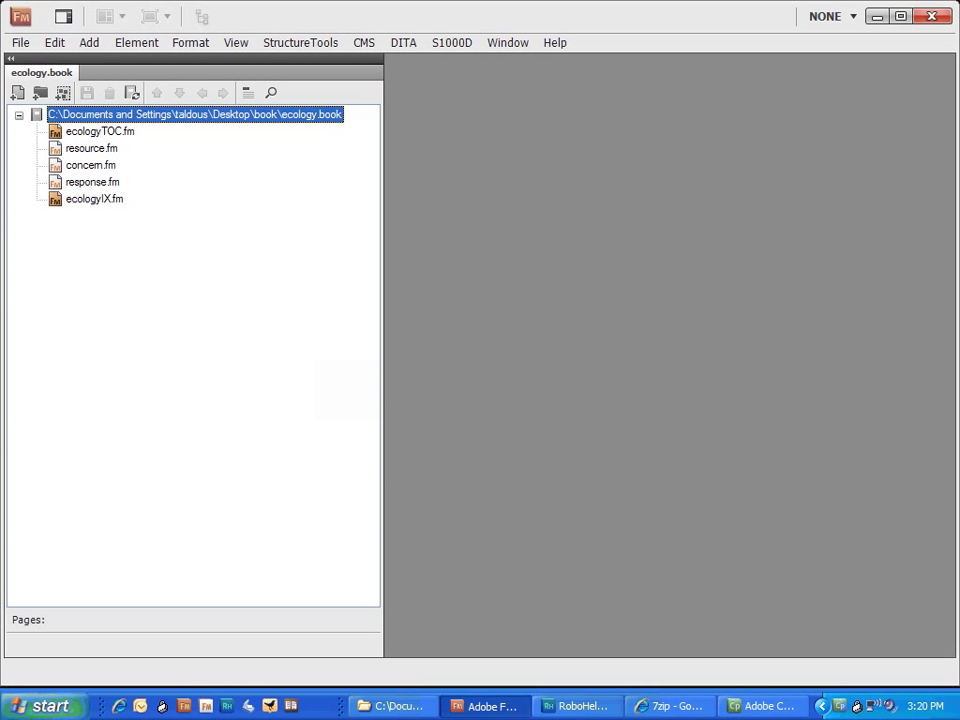
drag(383, 296, 196, 300)
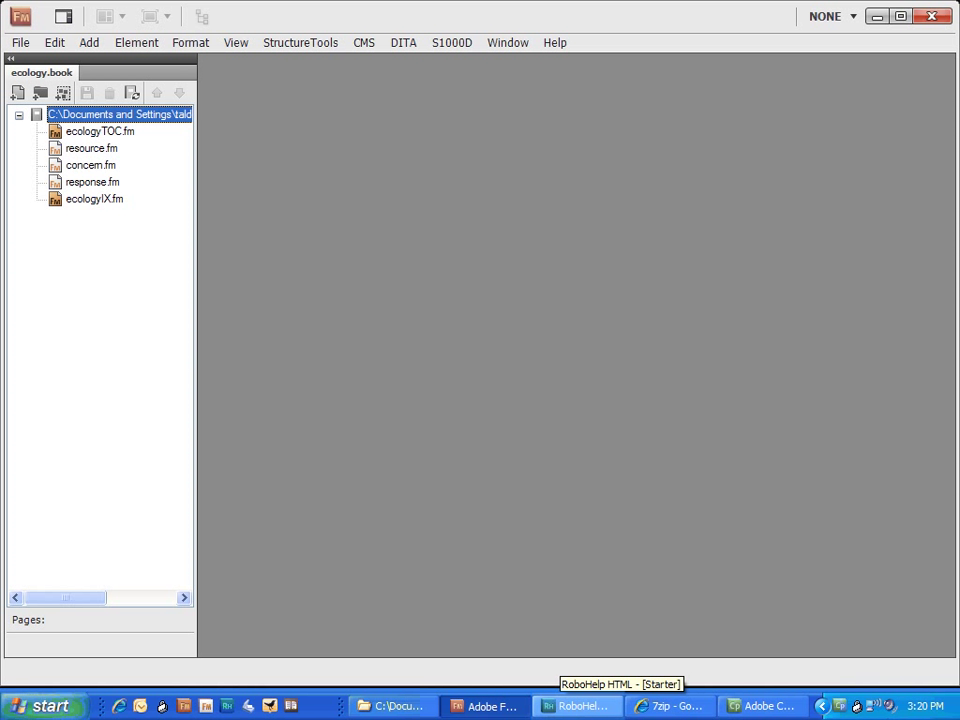
Switch to RoboHelp and create a blank project titled epub, keeping the proposed location, first topic title and language
click(580, 706)
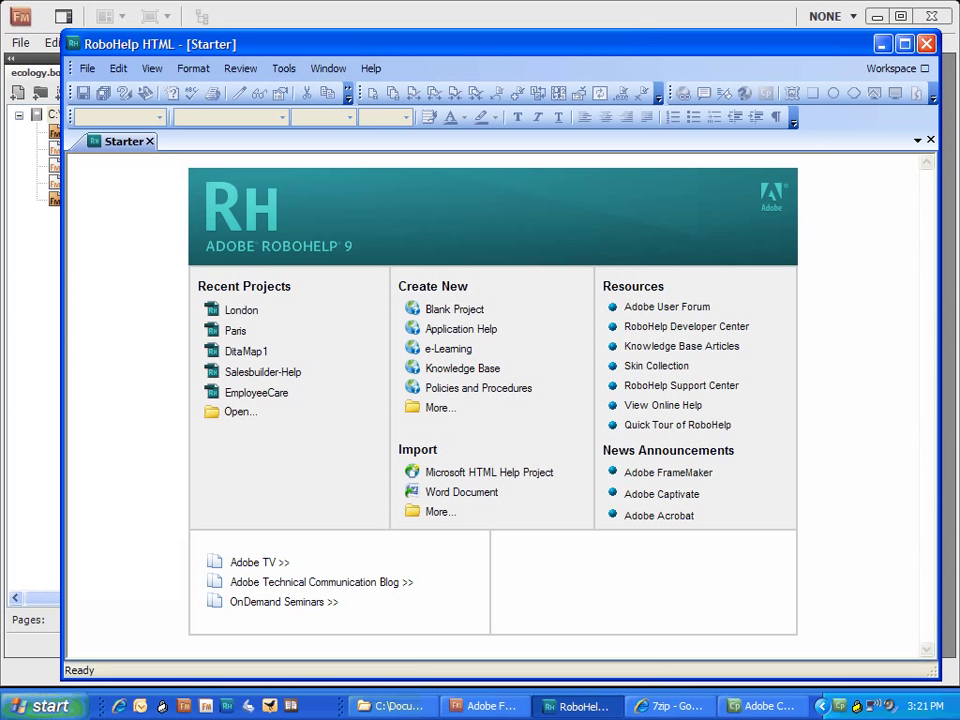
drag(486, 46, 467, 28)
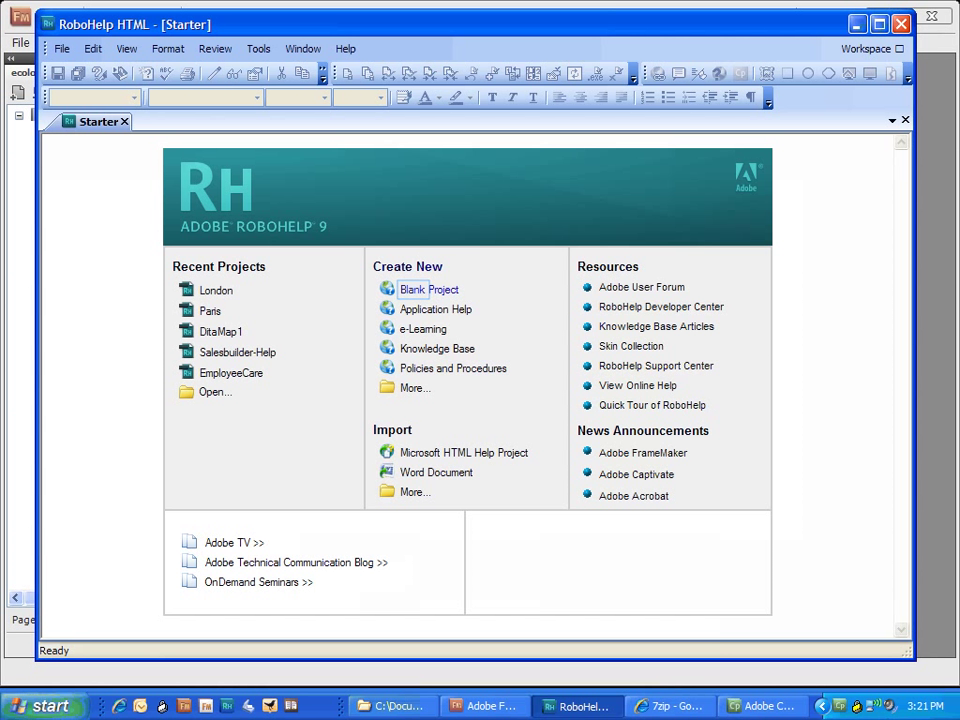
click(412, 289)
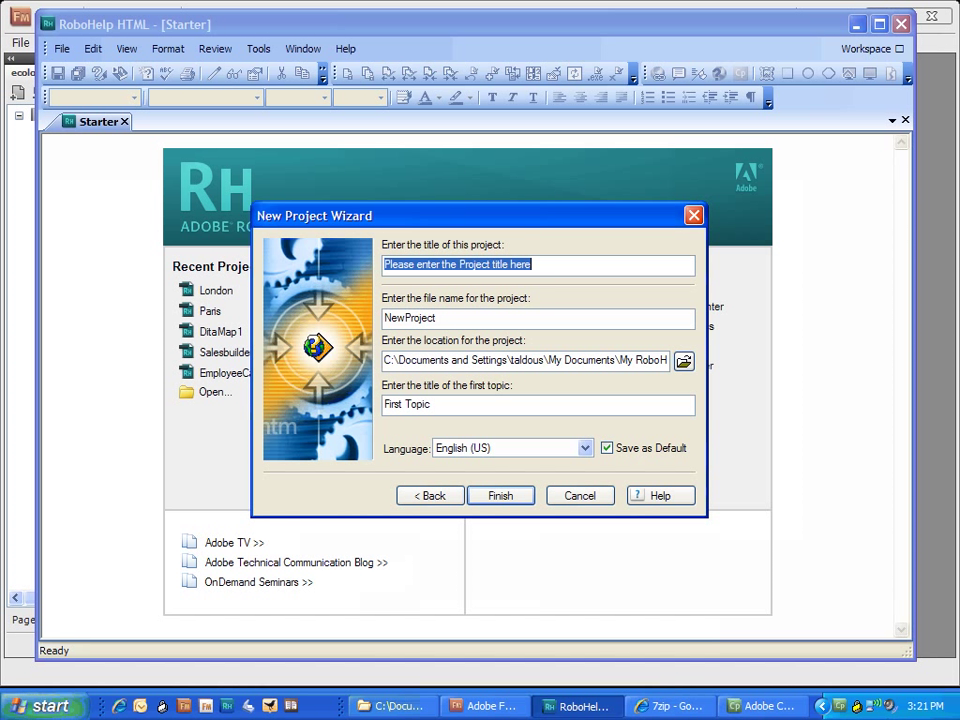
text(epub)
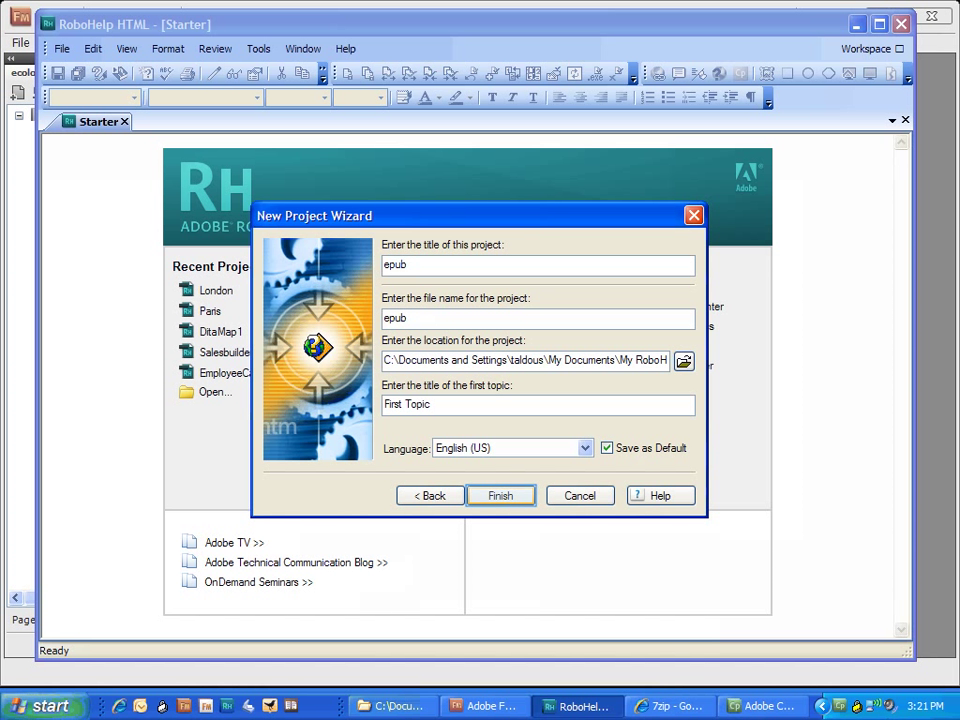
click(500, 495)
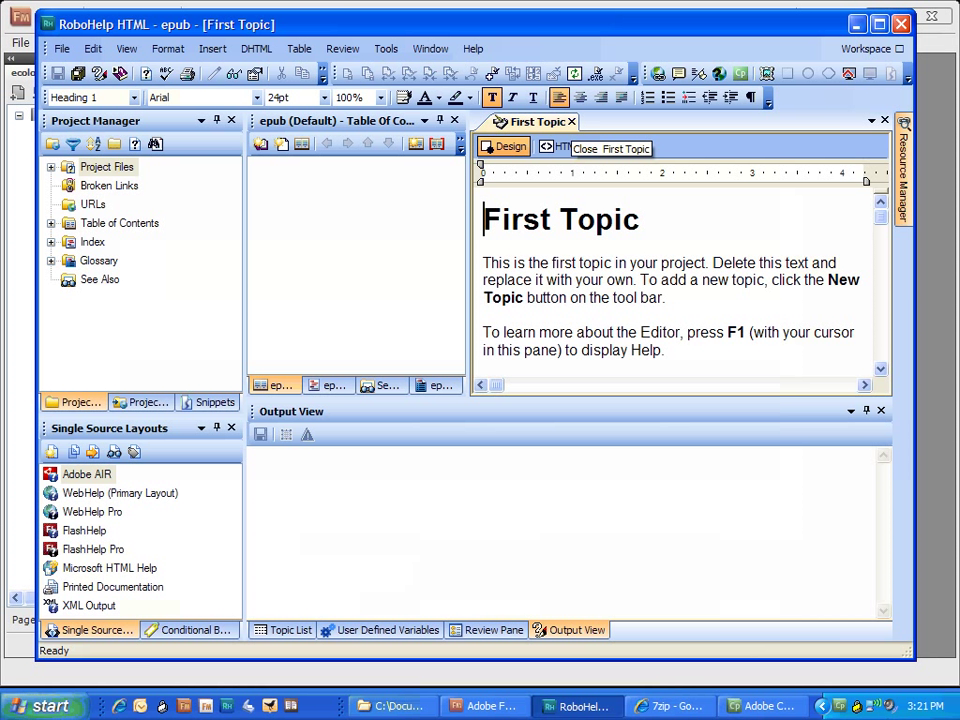
Close the First Topic document and delete that topic from the project files
click(571, 121)
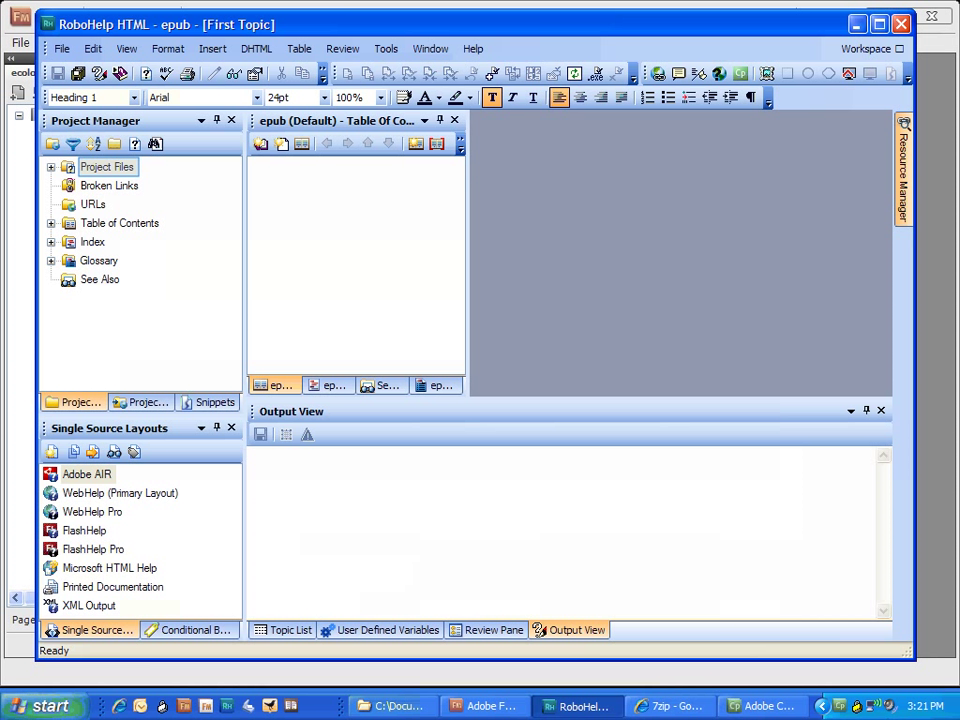
double_click(106, 167)
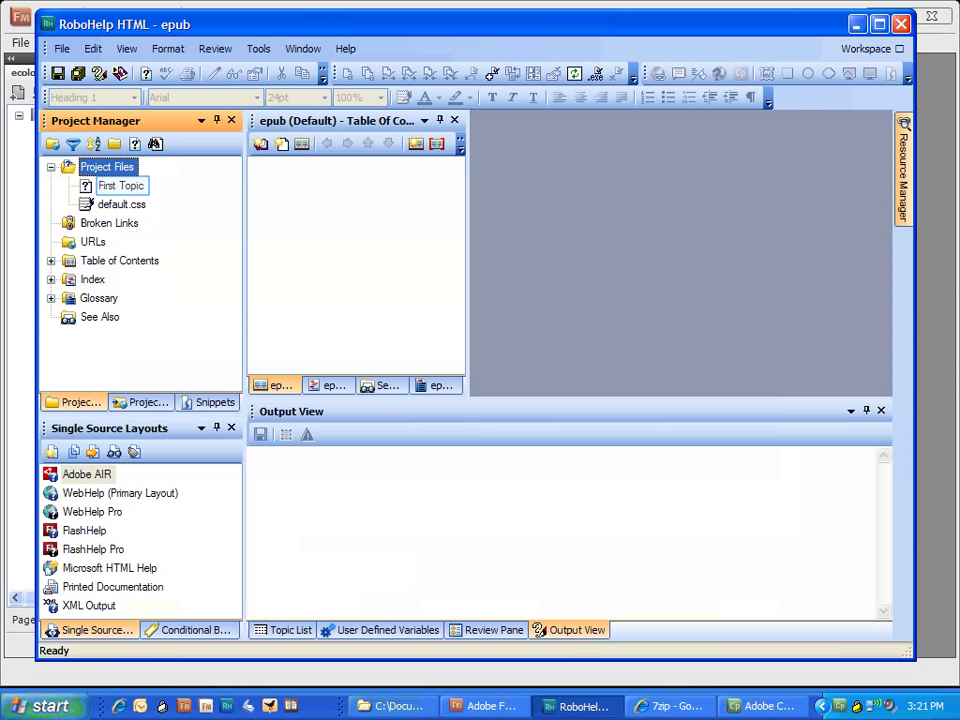
click(121, 186)
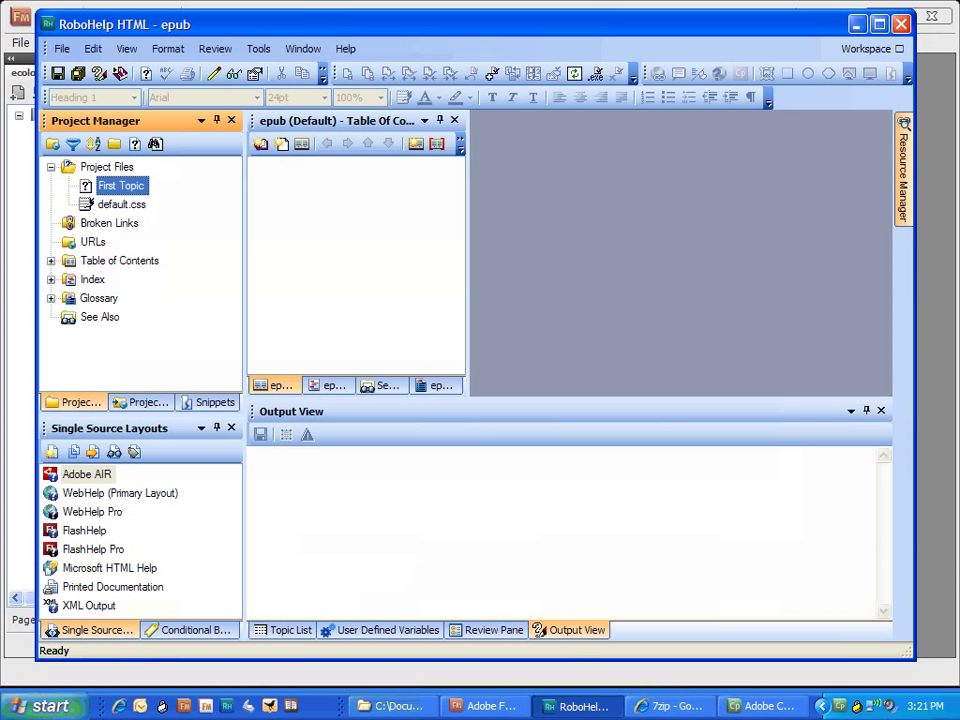
right_click(115, 186)
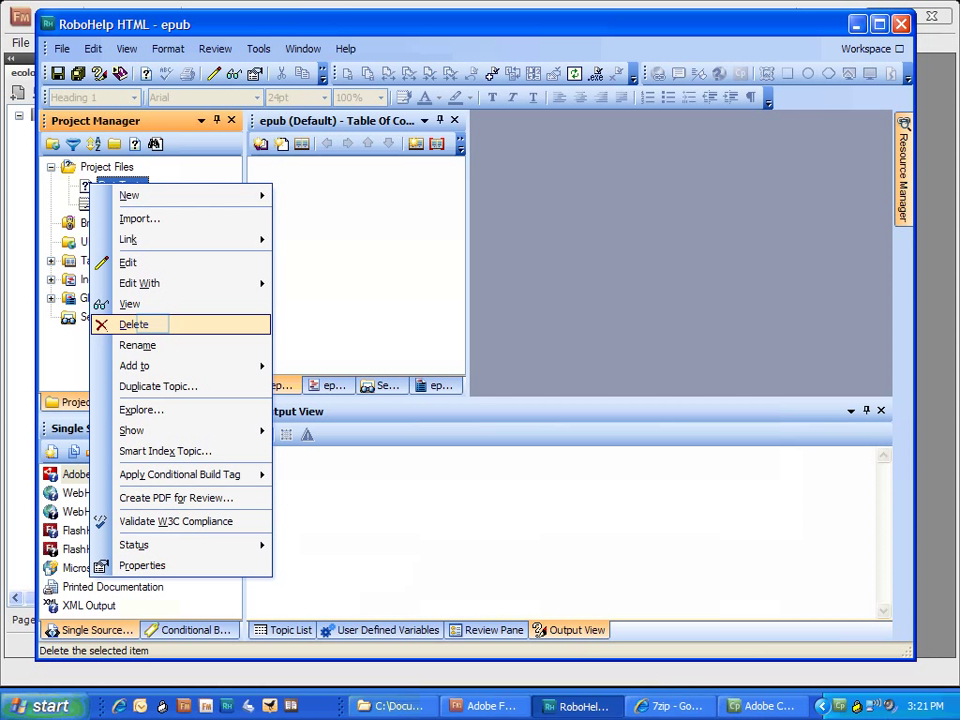
click(140, 324)
click(403, 398)
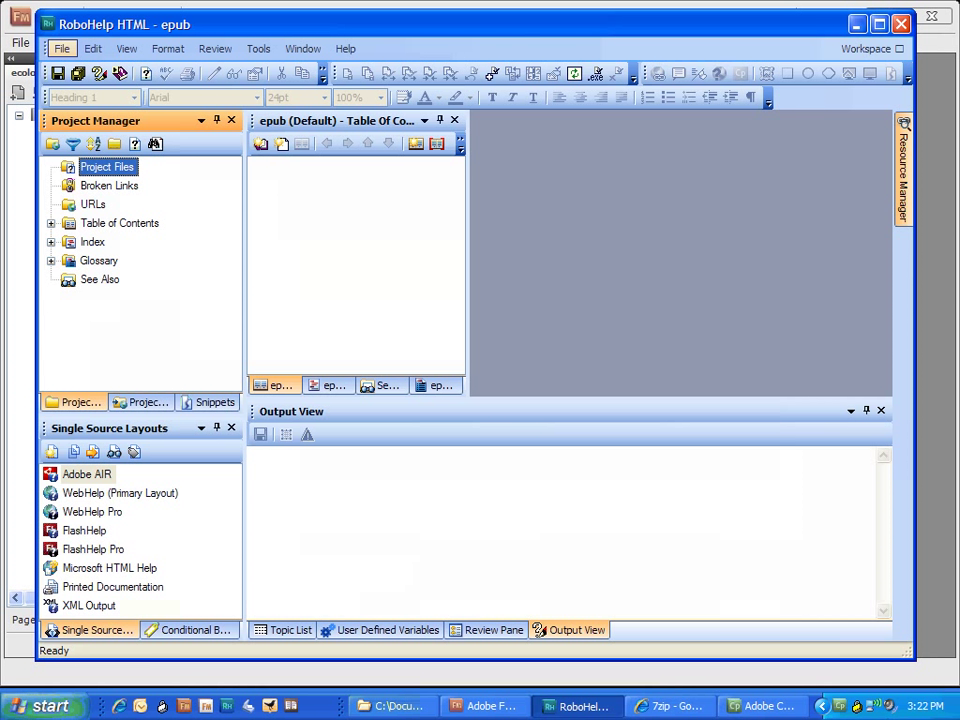
Link the FrameMaker book ecology.book into the project and expand the project files to show its chapters
click(61, 48)
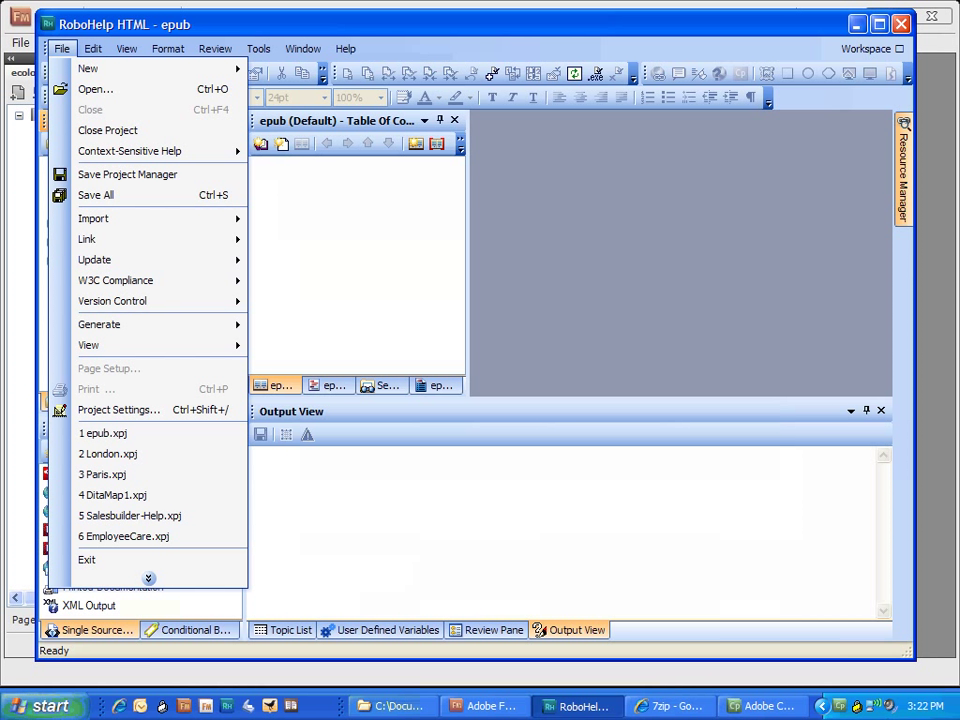
mouse_move(148, 239)
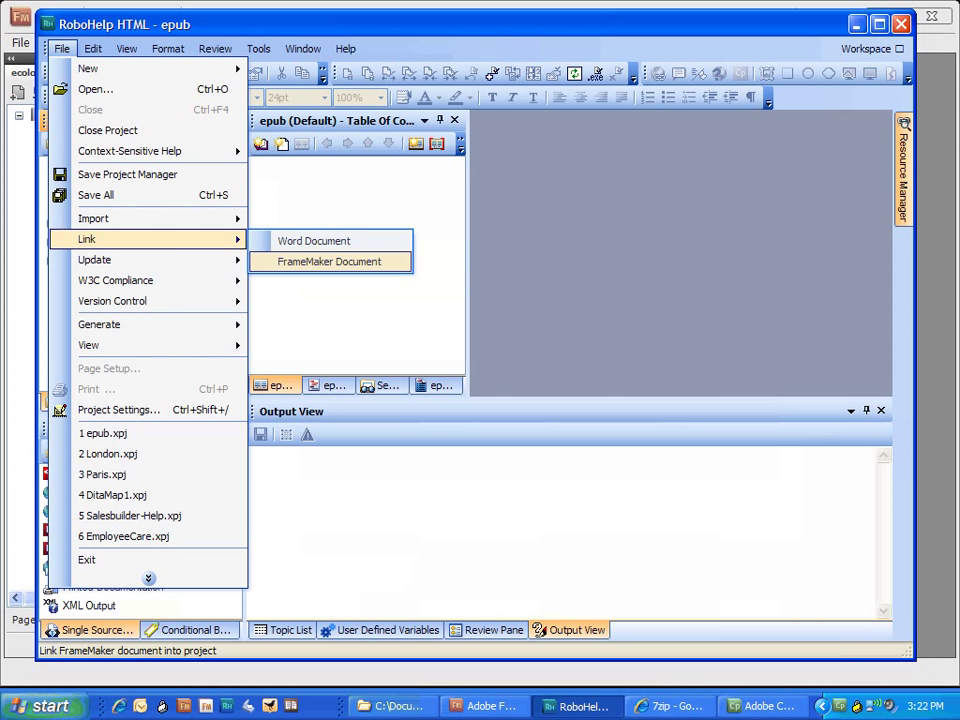
click(329, 261)
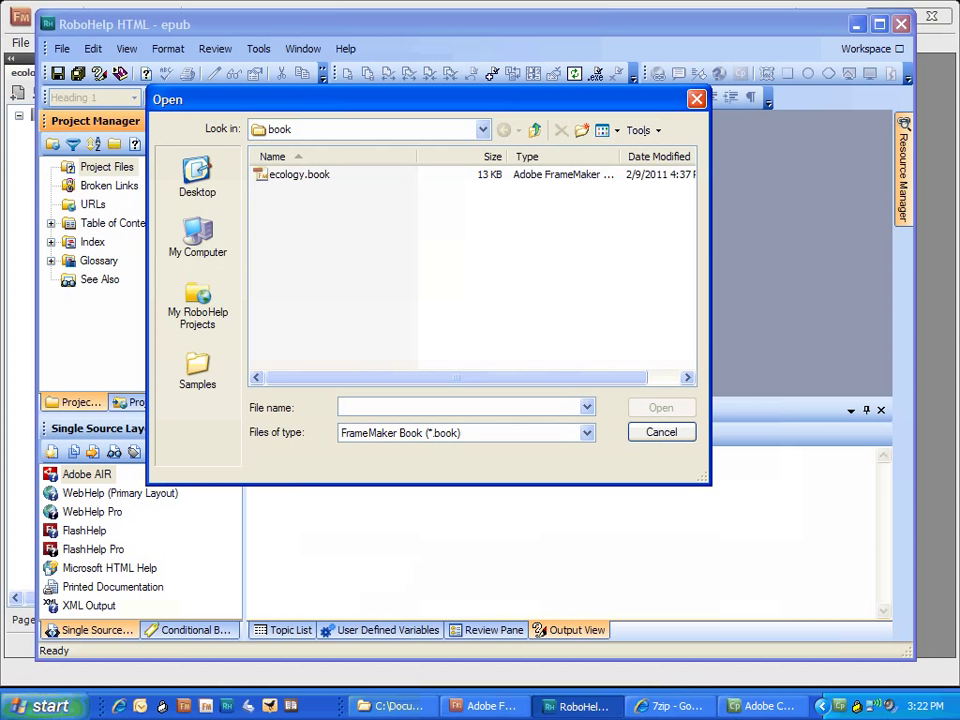
key(Escape)
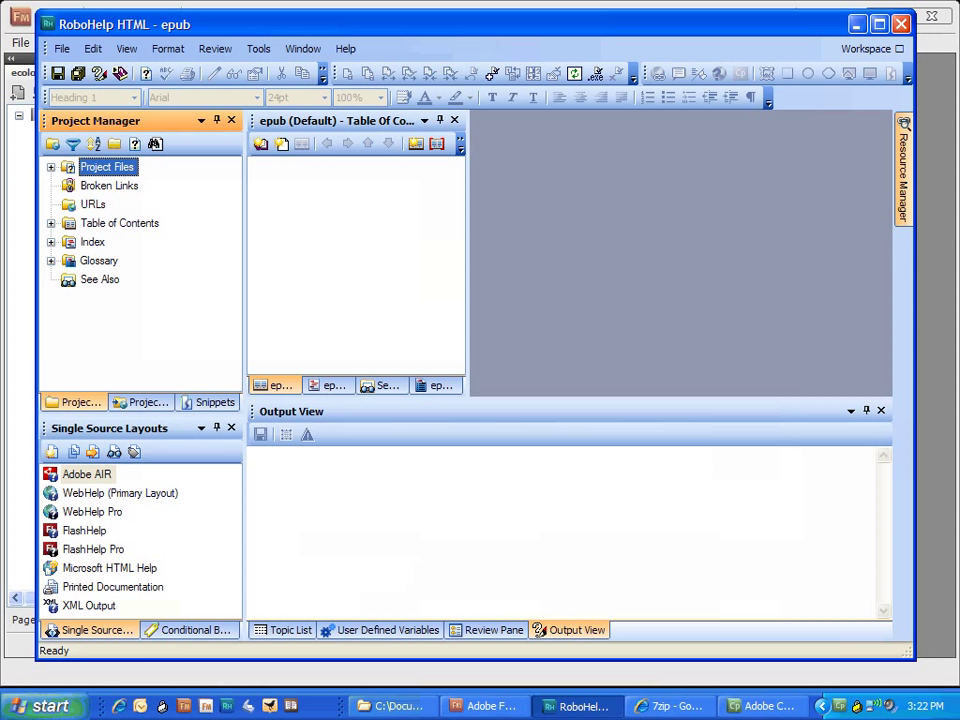
key(Right)
key(Right)
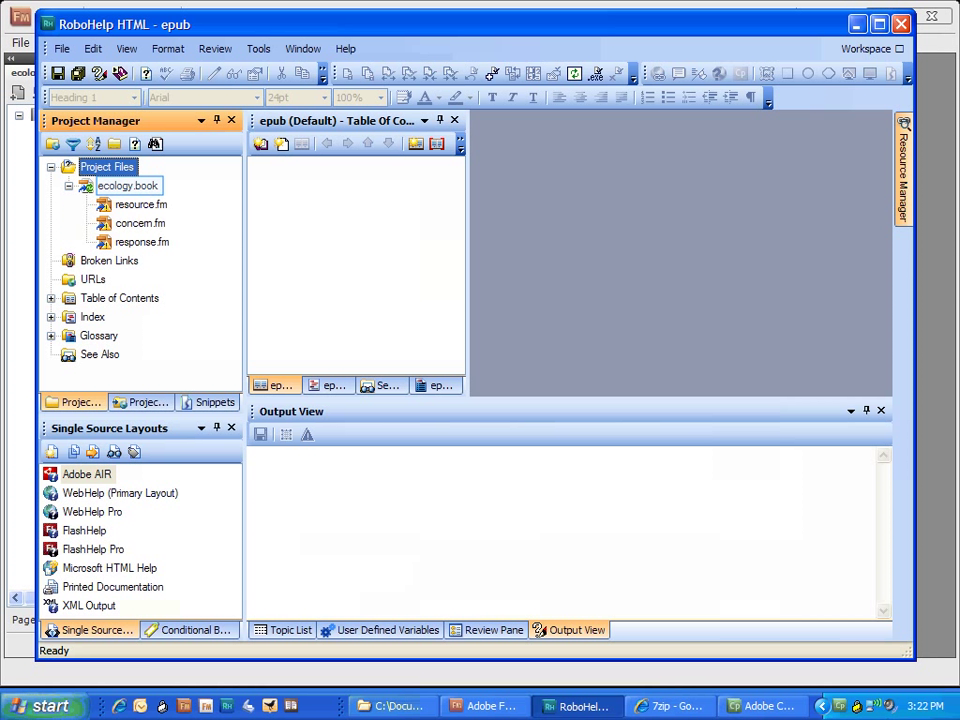
Open the conversion settings for FrameMaker documents from the project's import settings
click(127, 186)
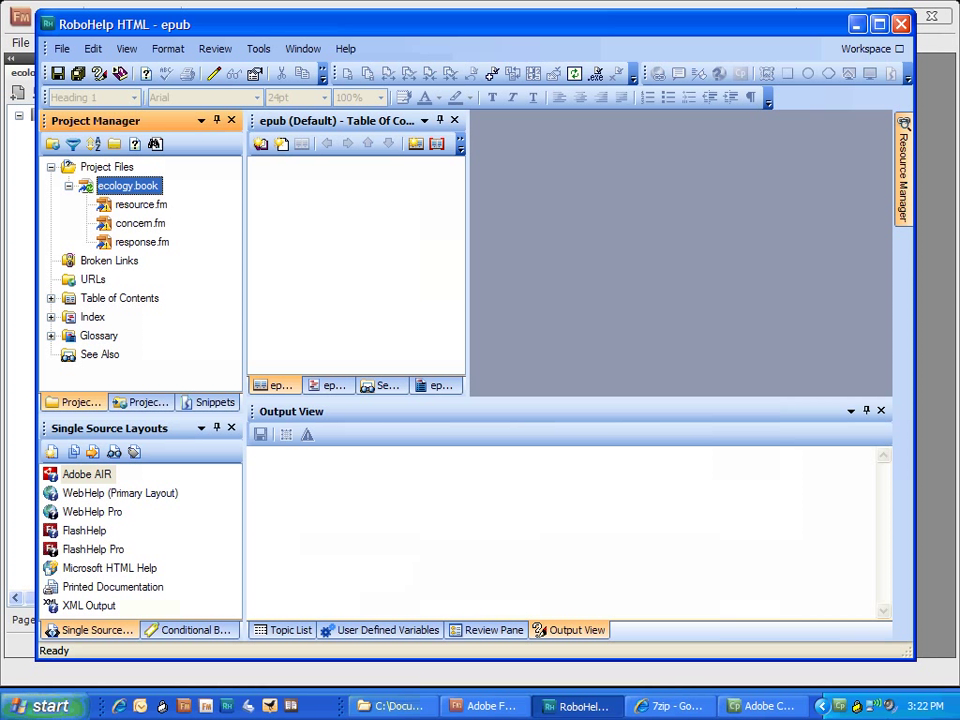
key(alt)
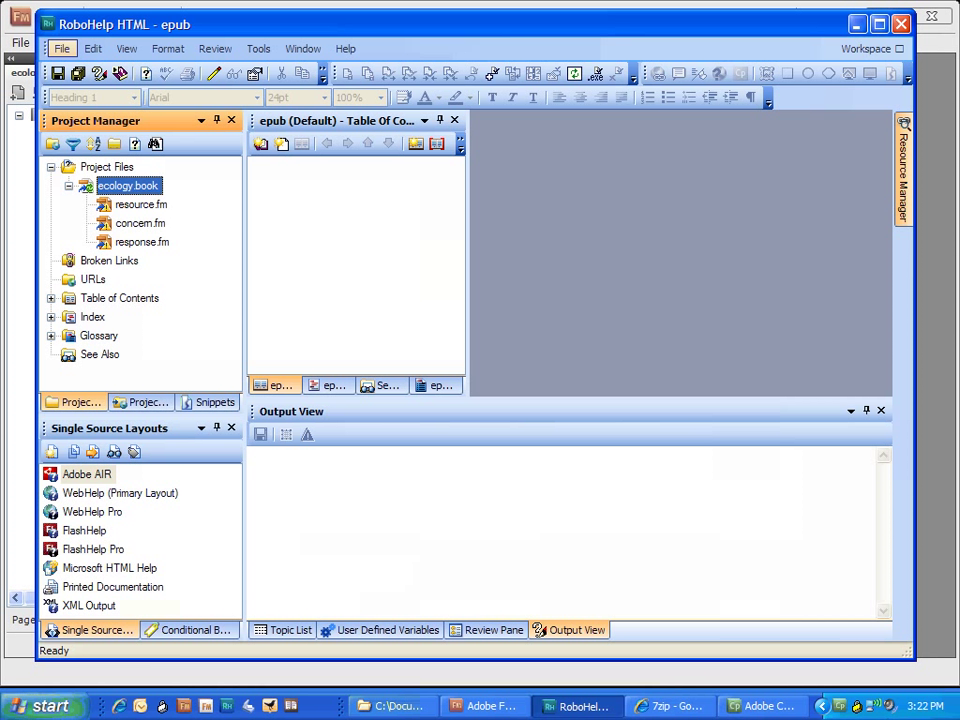
key(alt+f)
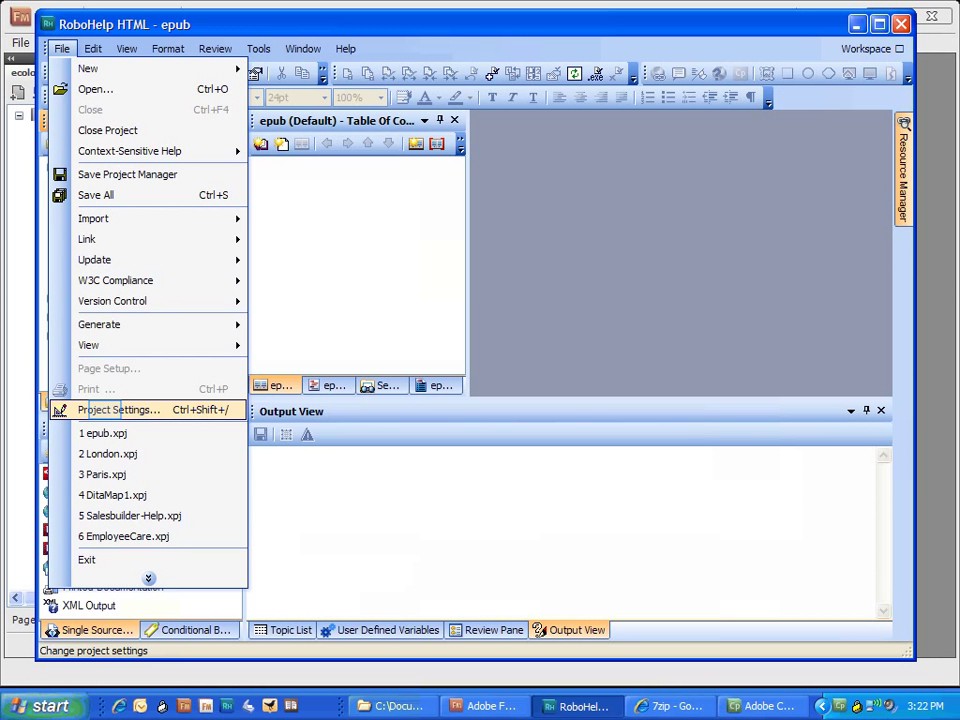
key(Return)
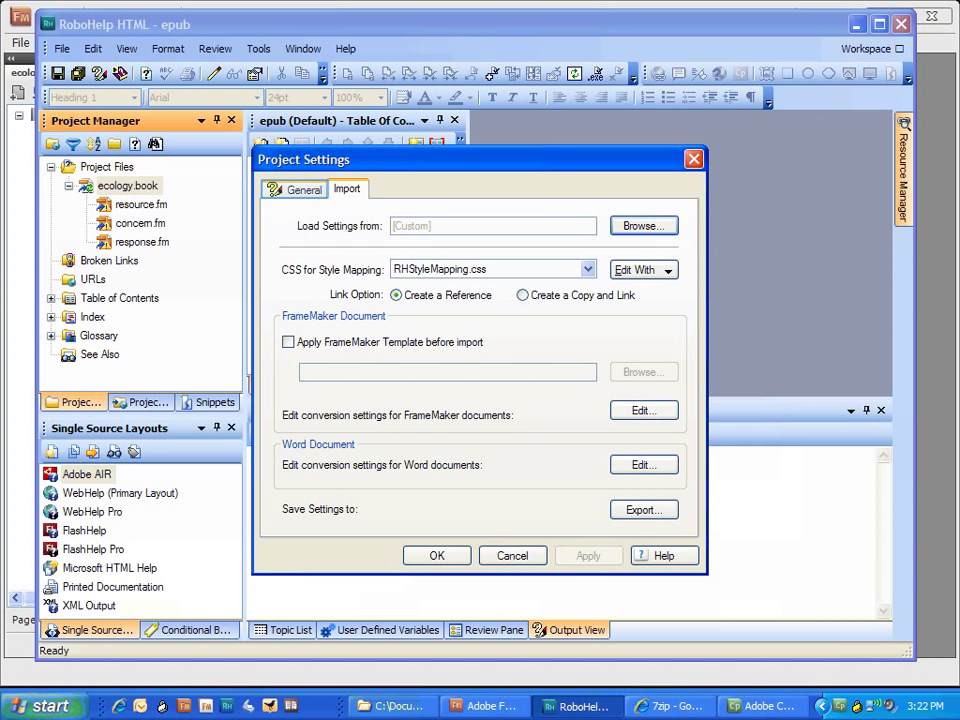
key(ctrl+Tab)
key(ctrl+Tab)
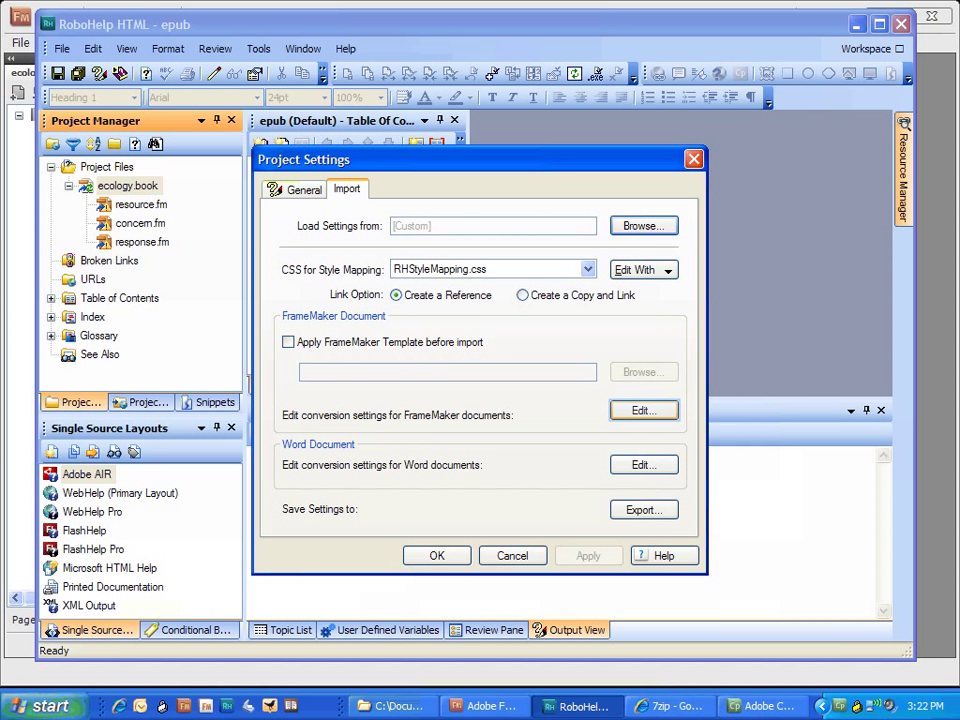
click(644, 410)
click(644, 410)
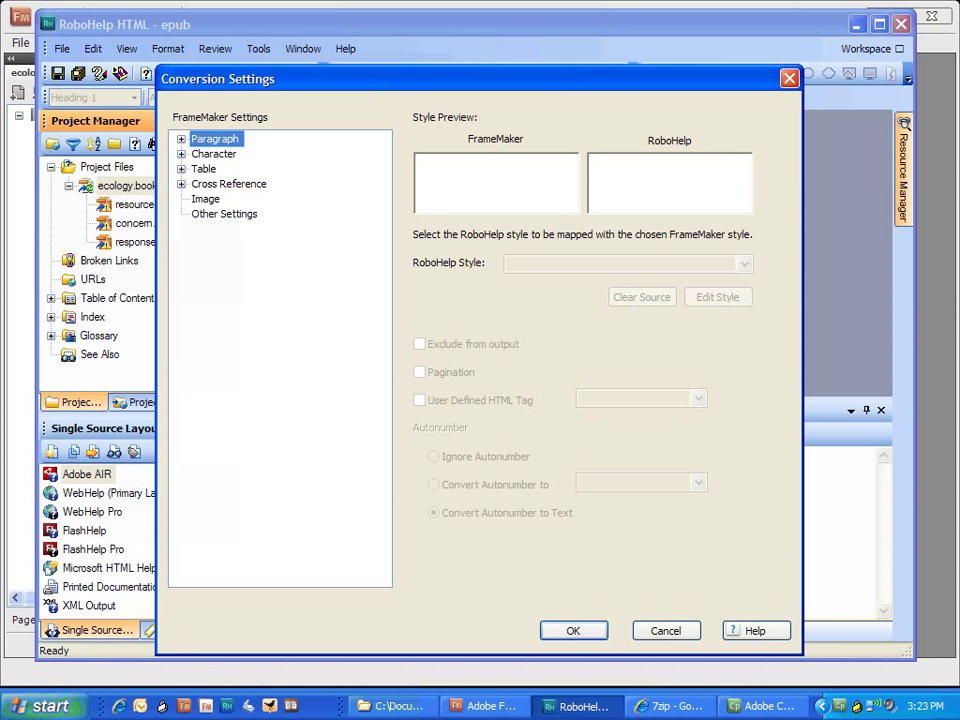
Map the FrameMaker paragraph style Chapter to the RoboHelp style Heading 1, and Section to Heading 2
click(181, 139)
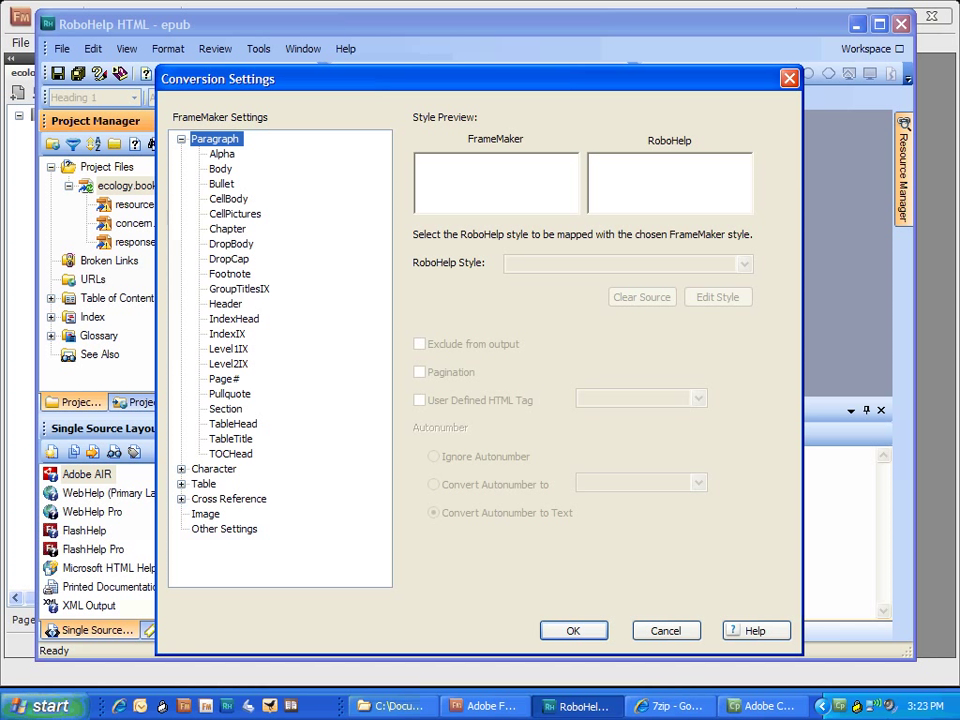
click(227, 228)
click(227, 228)
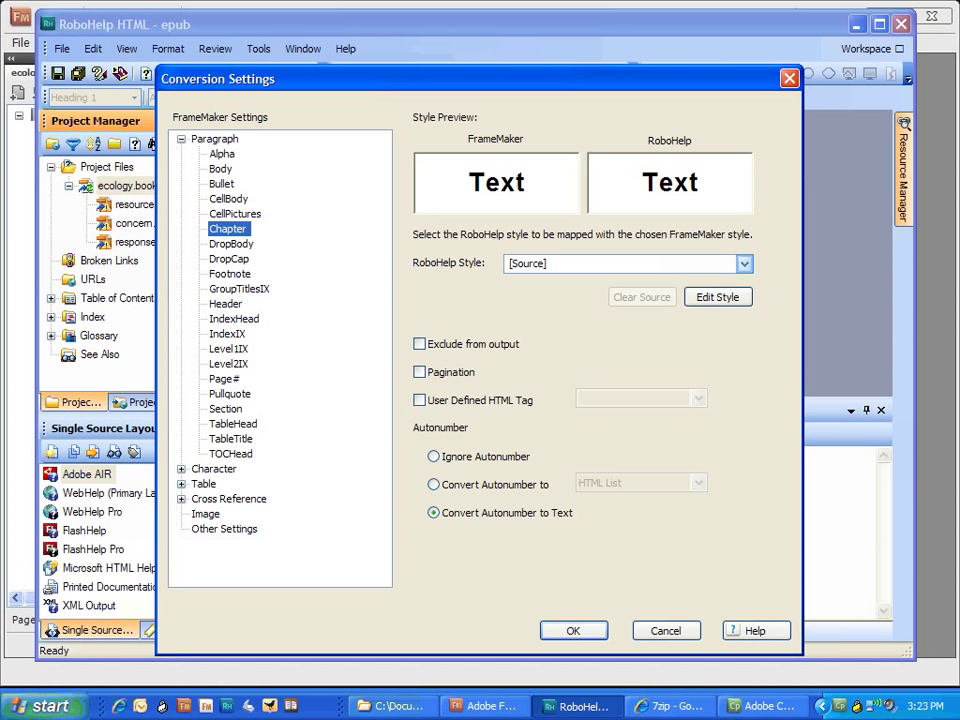
click(743, 263)
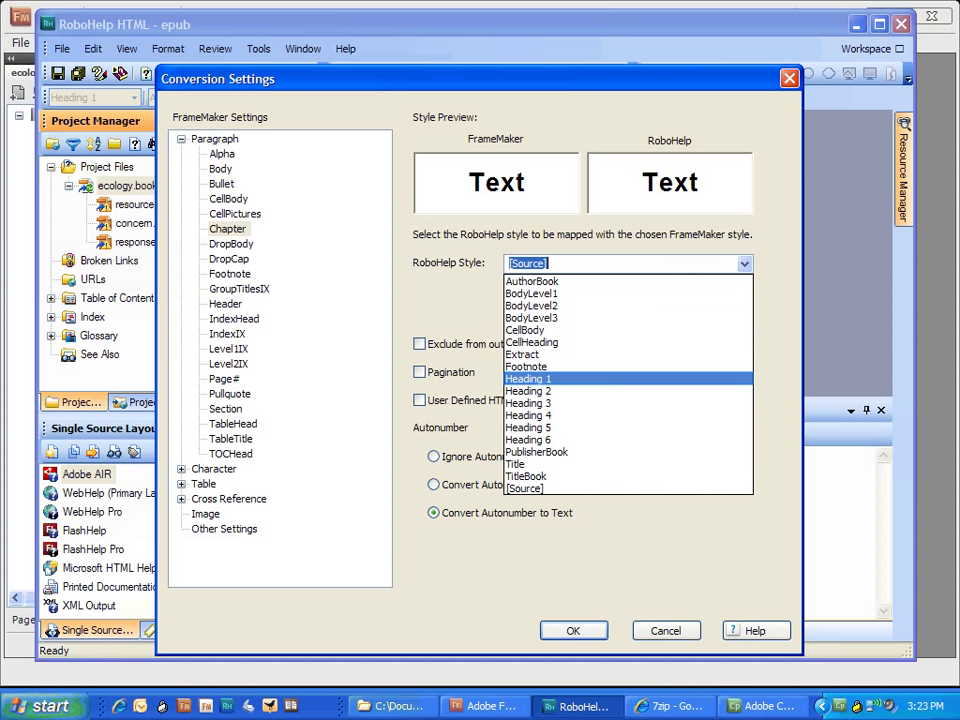
click(528, 378)
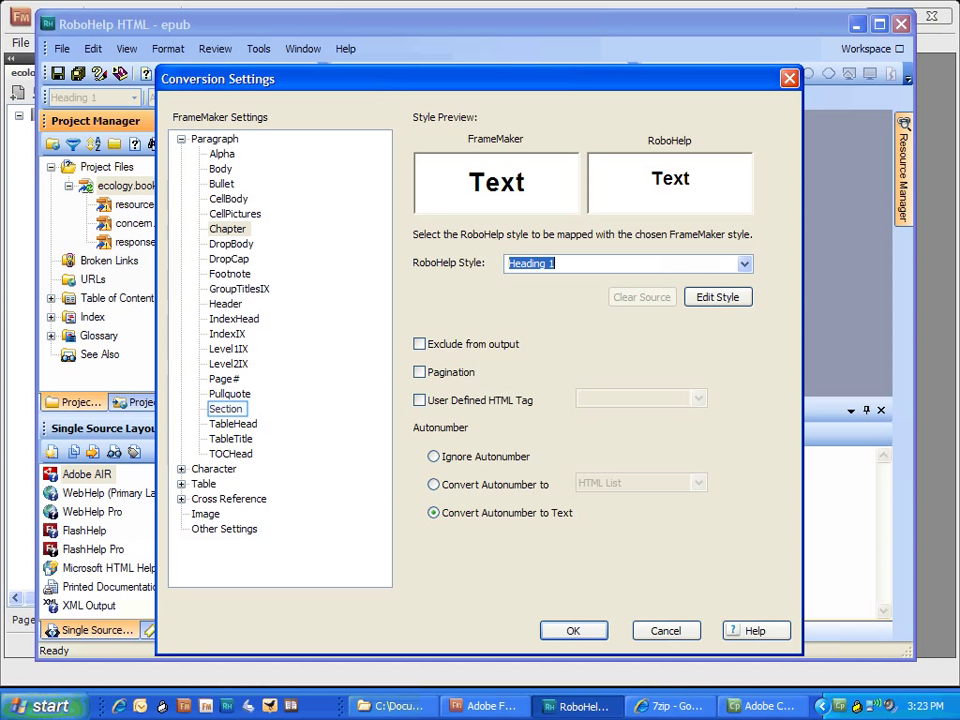
click(226, 408)
click(743, 263)
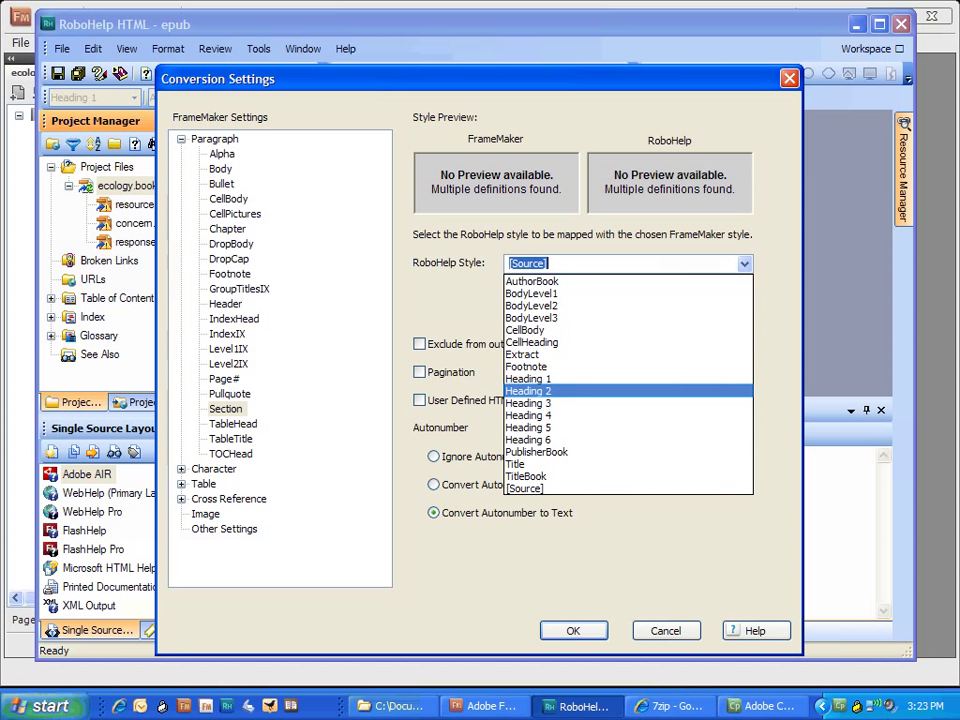
key(Return)
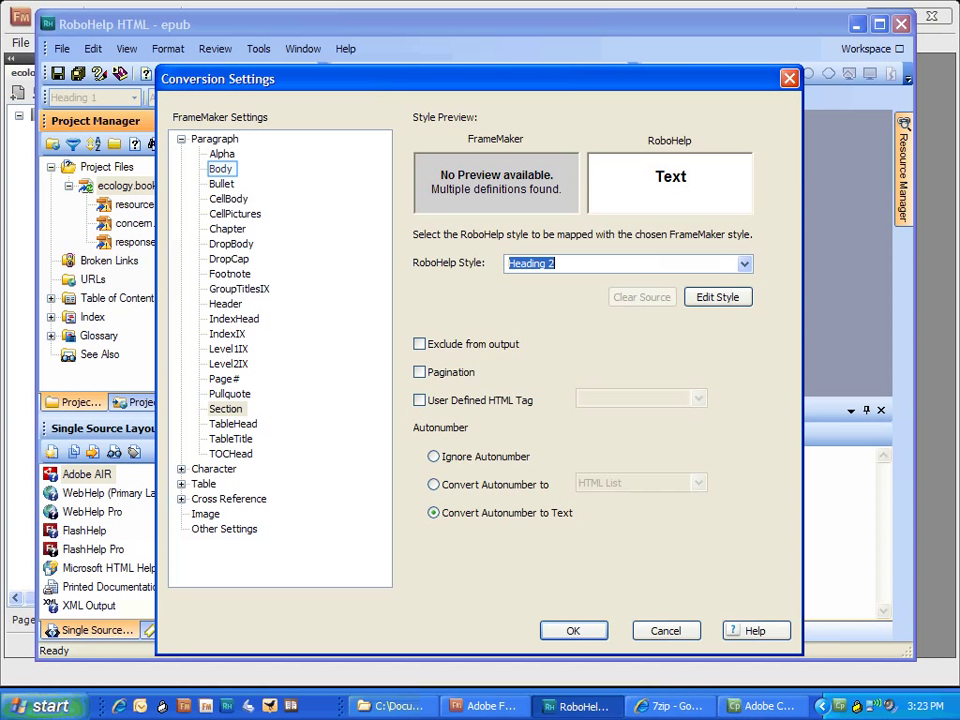
Map the FrameMaker paragraph styles Body and Bullet to the RoboHelp style BodyLevel2
click(220, 168)
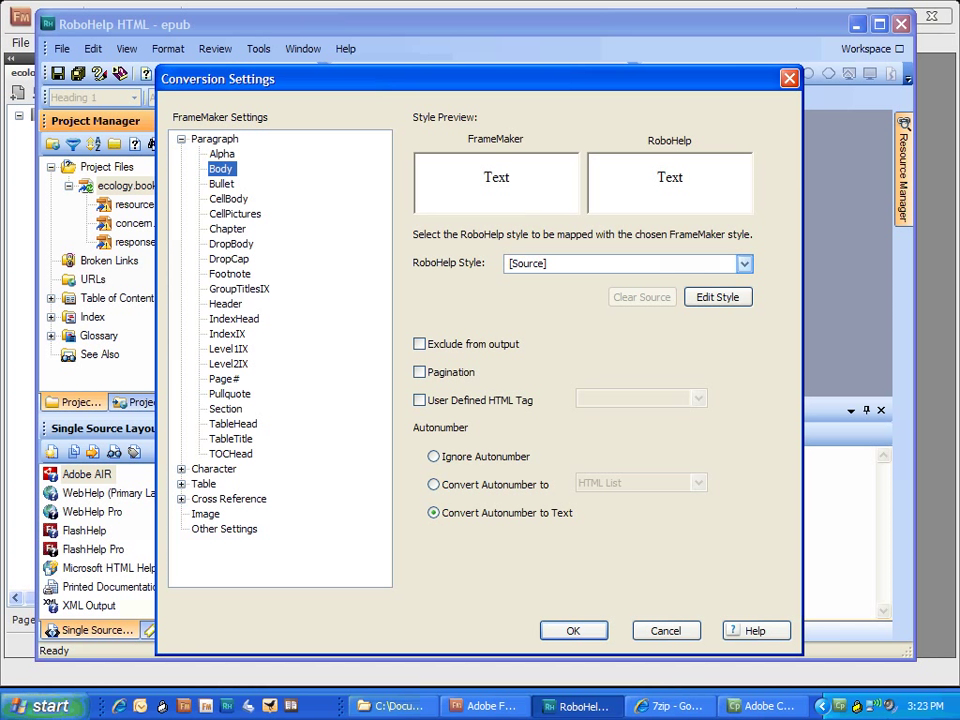
click(743, 263)
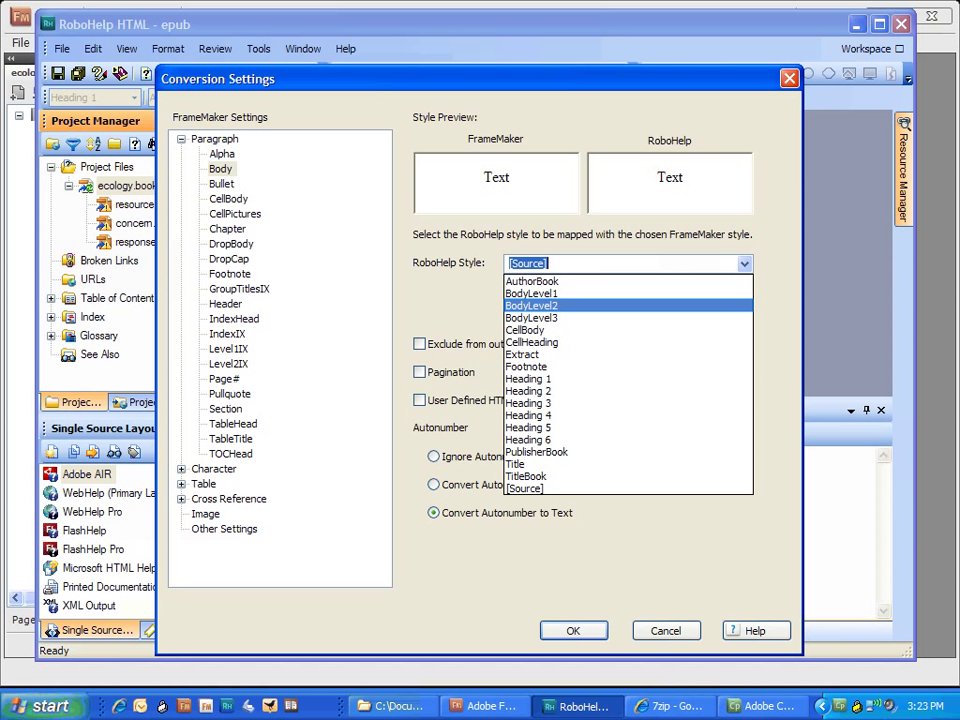
click(544, 304)
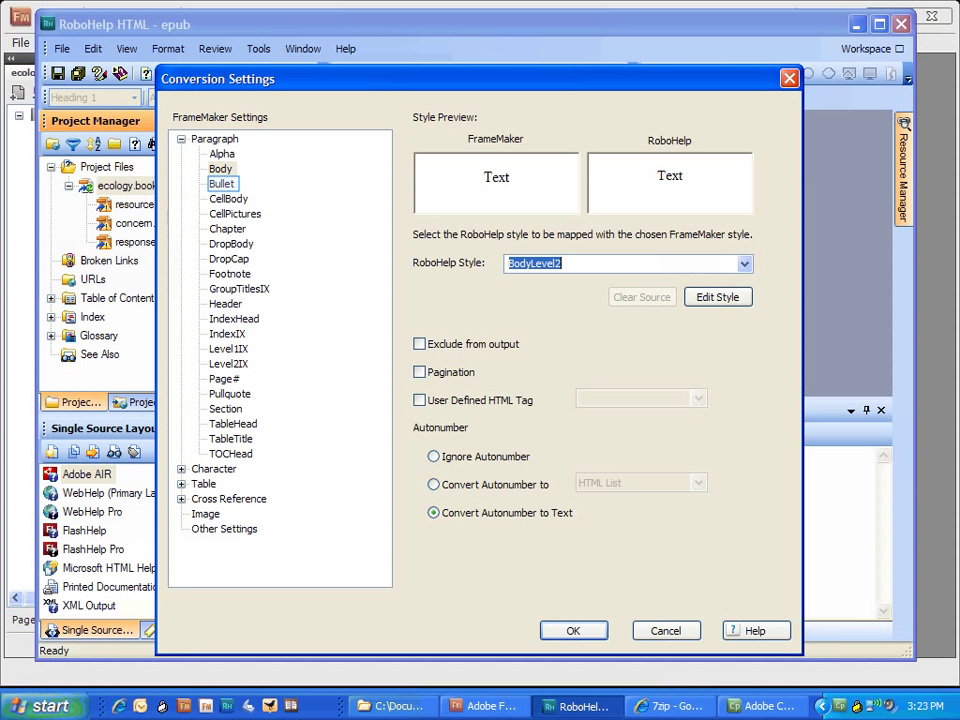
click(222, 183)
click(743, 263)
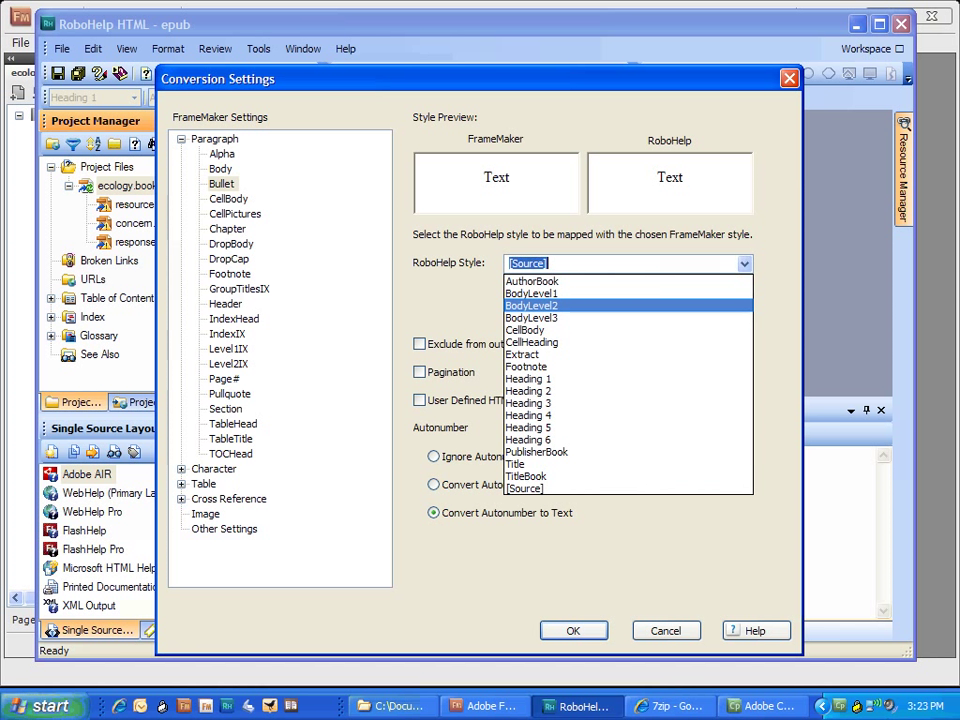
click(544, 305)
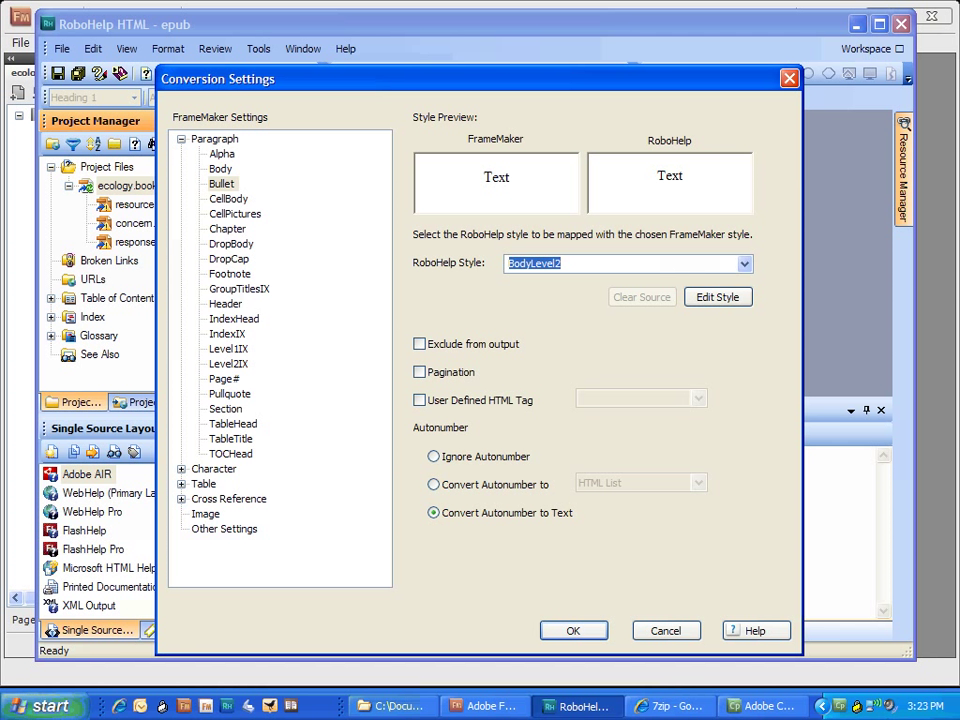
Expand the Character group in the FrameMaker conversion settings to review its styles
click(213, 468)
click(181, 468)
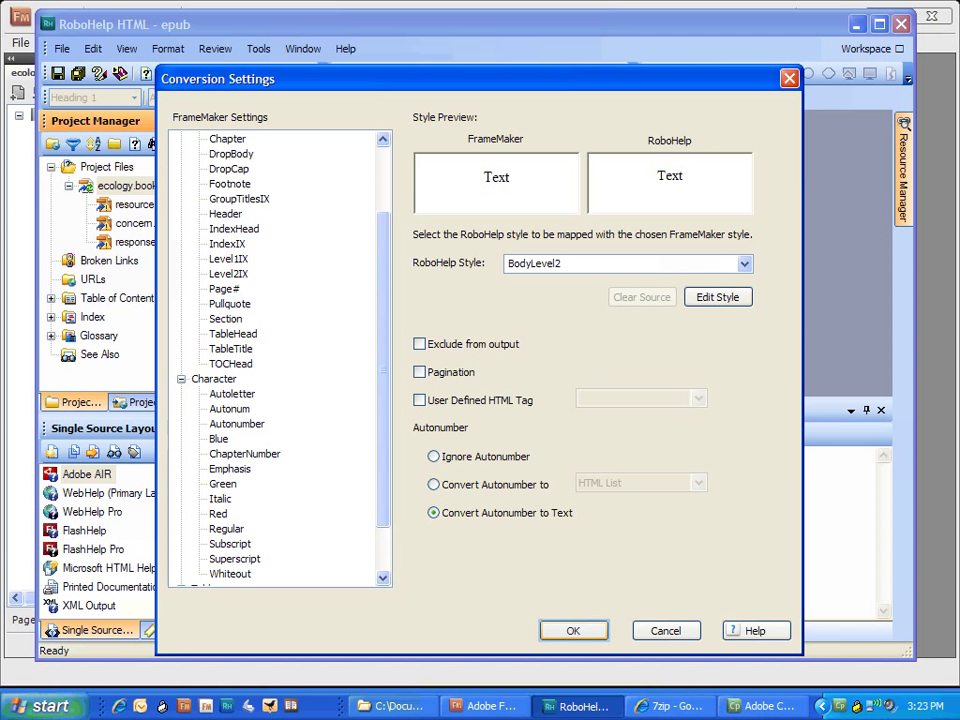
Accept the FrameMaker conversion settings, then apply and close the project settings
key(Return)
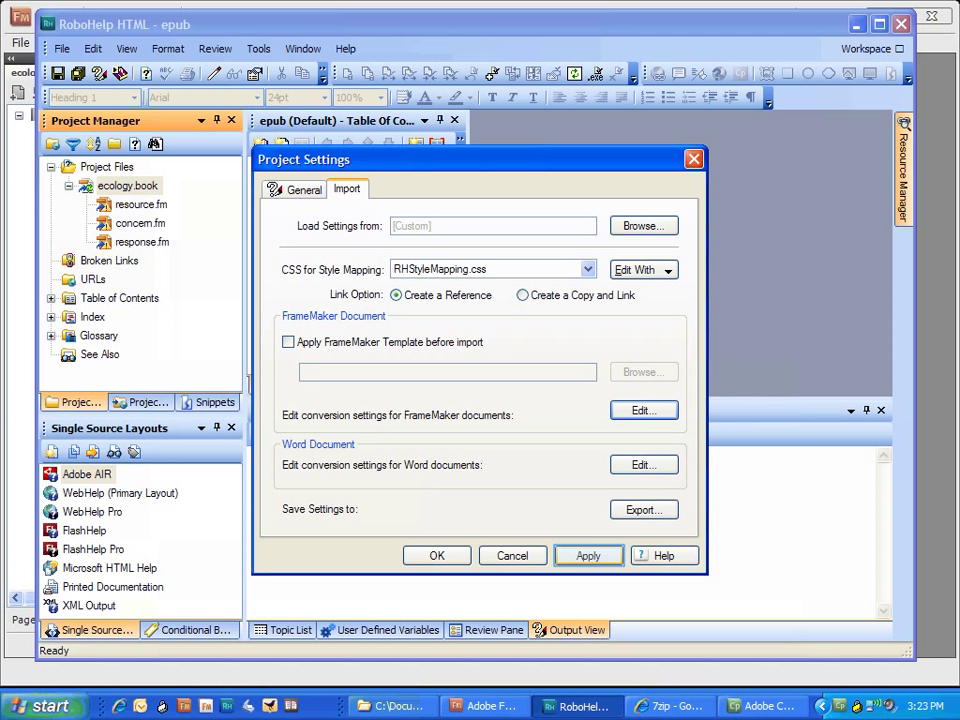
click(588, 555)
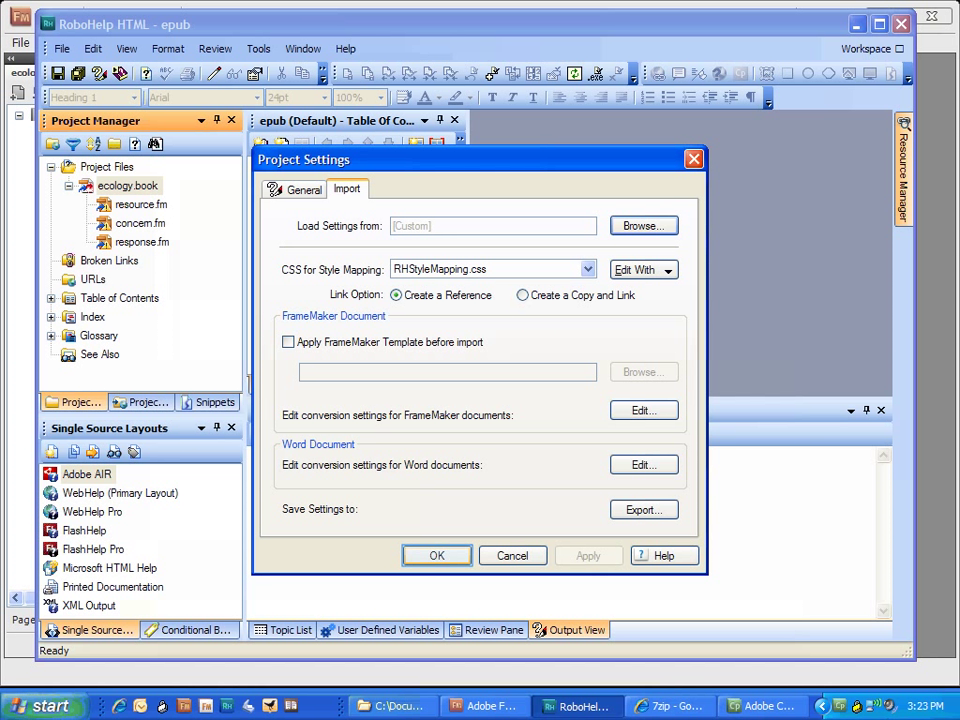
key(Return)
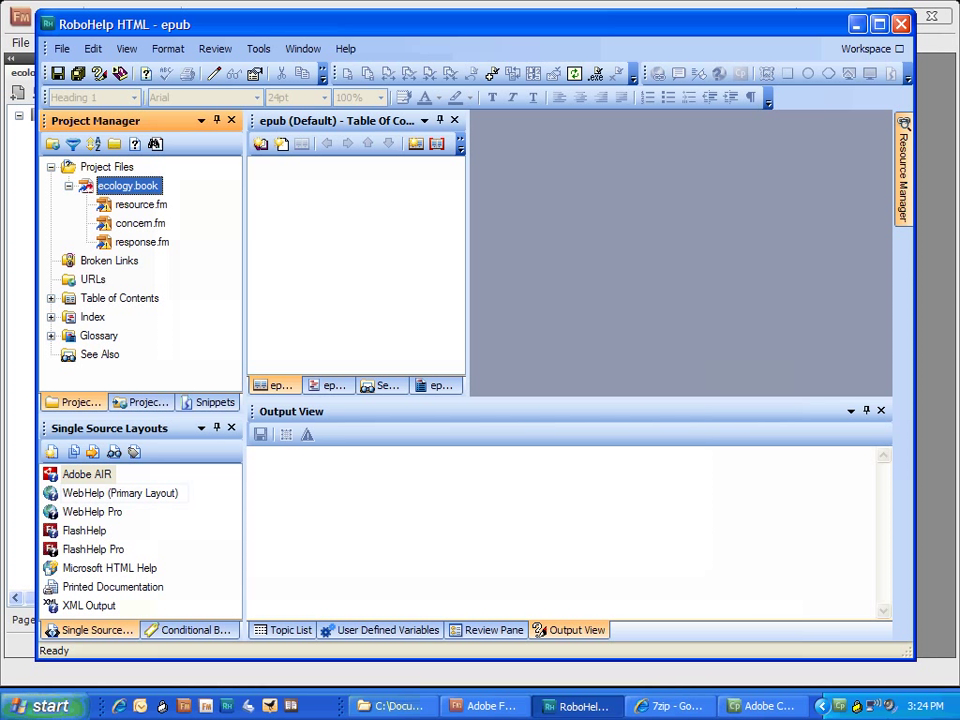
Open the WebHelp (Primary Layout) settings and update all linked FrameMaker documents of ecology.book before generation
key(F2)
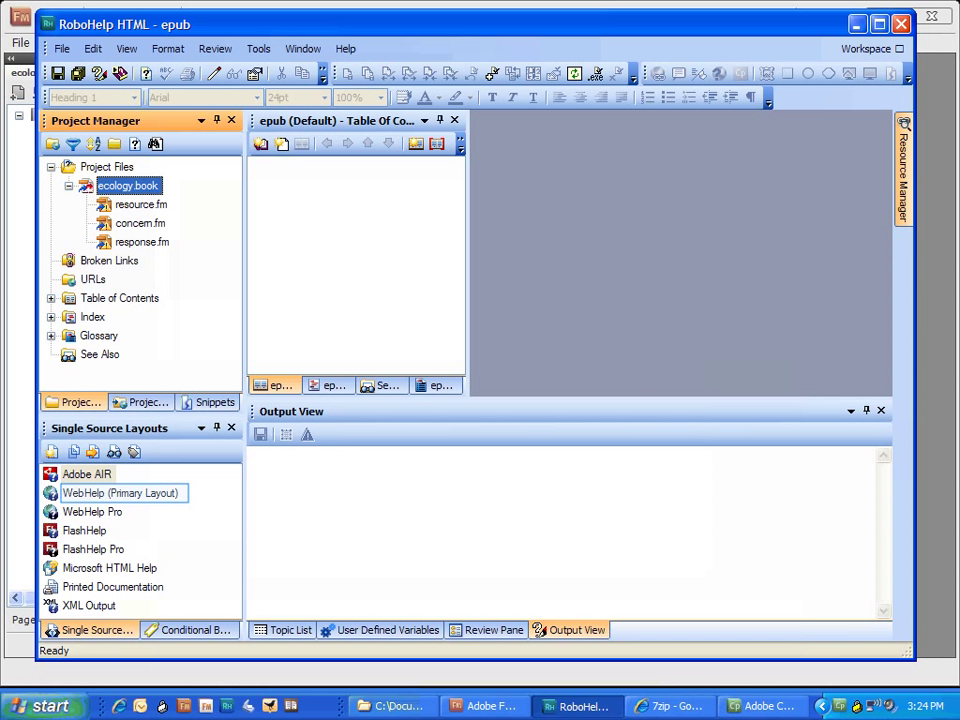
key(Escape)
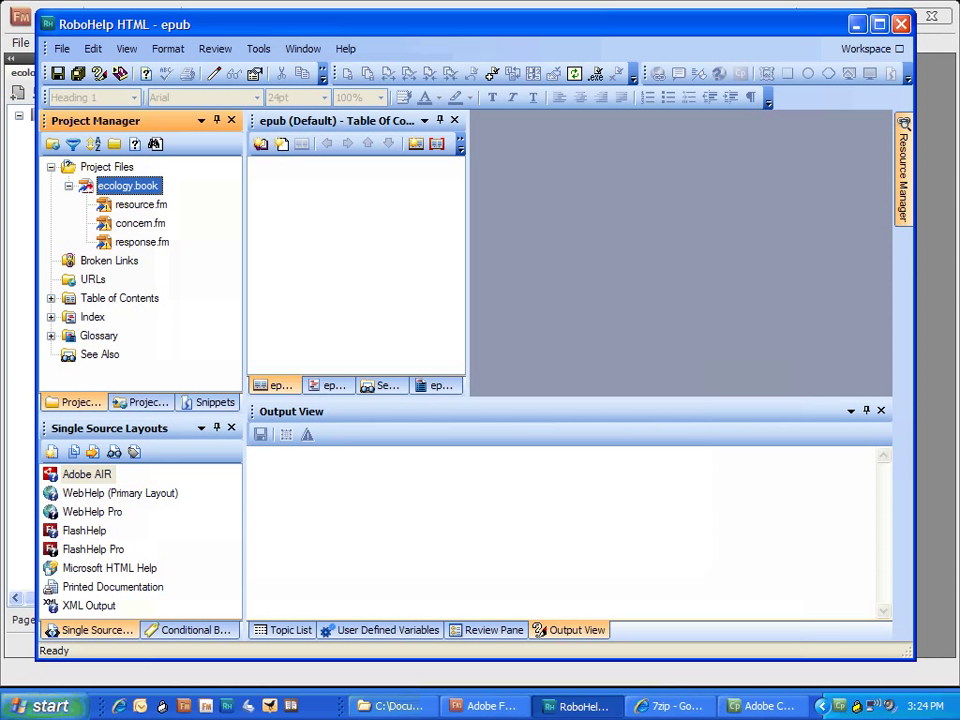
double_click(119, 493)
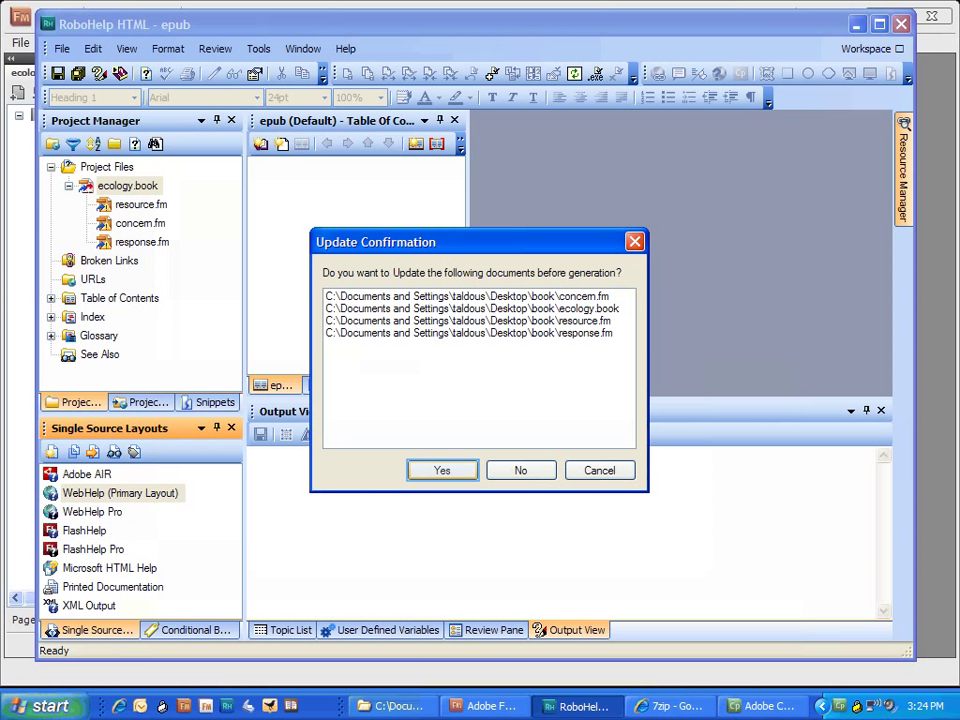
key(Return)
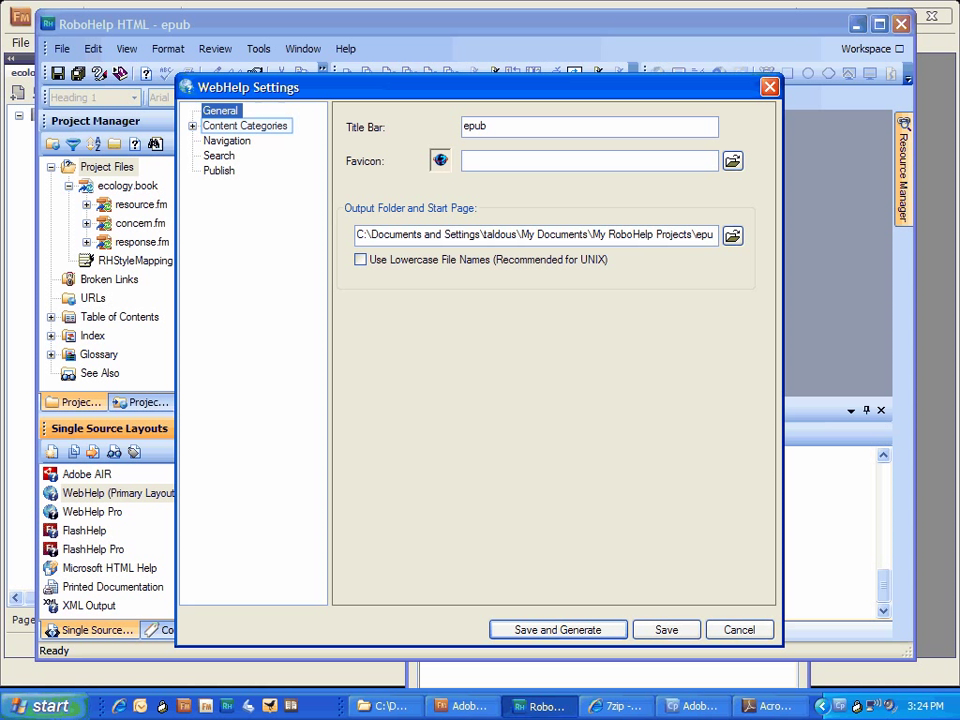
Show the default content category in the WebHelp settings and save the layout without generating
click(244, 126)
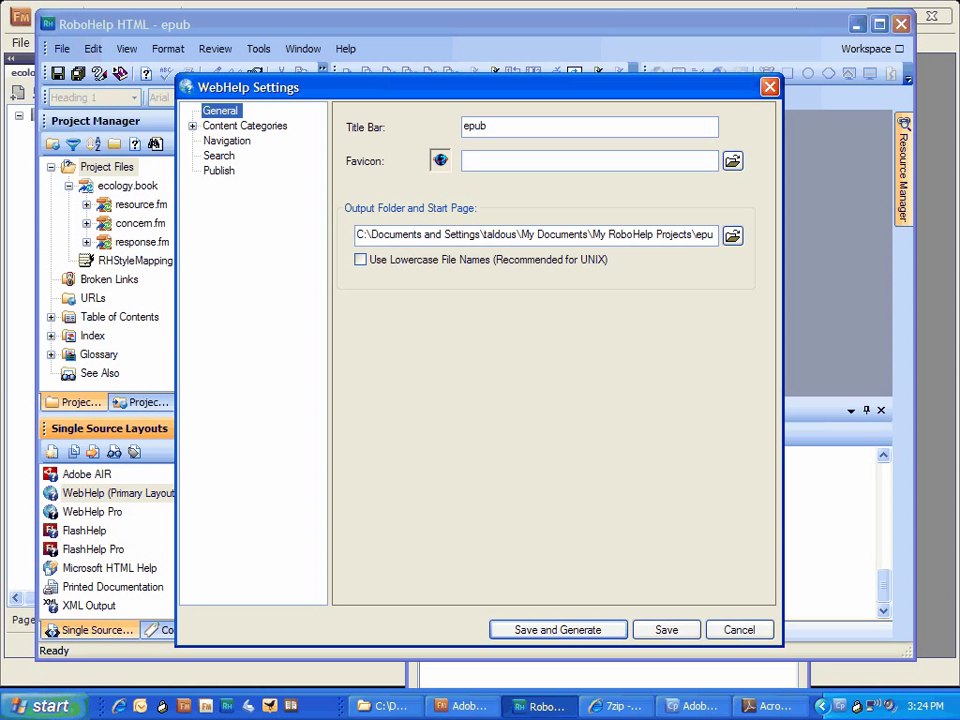
click(192, 126)
click(259, 140)
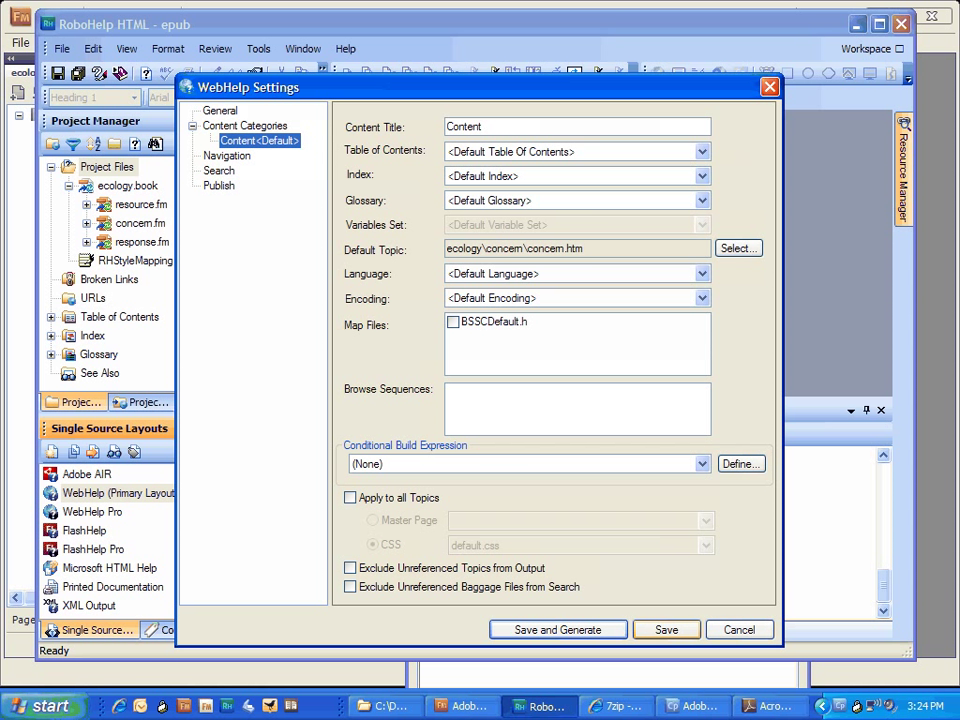
click(666, 629)
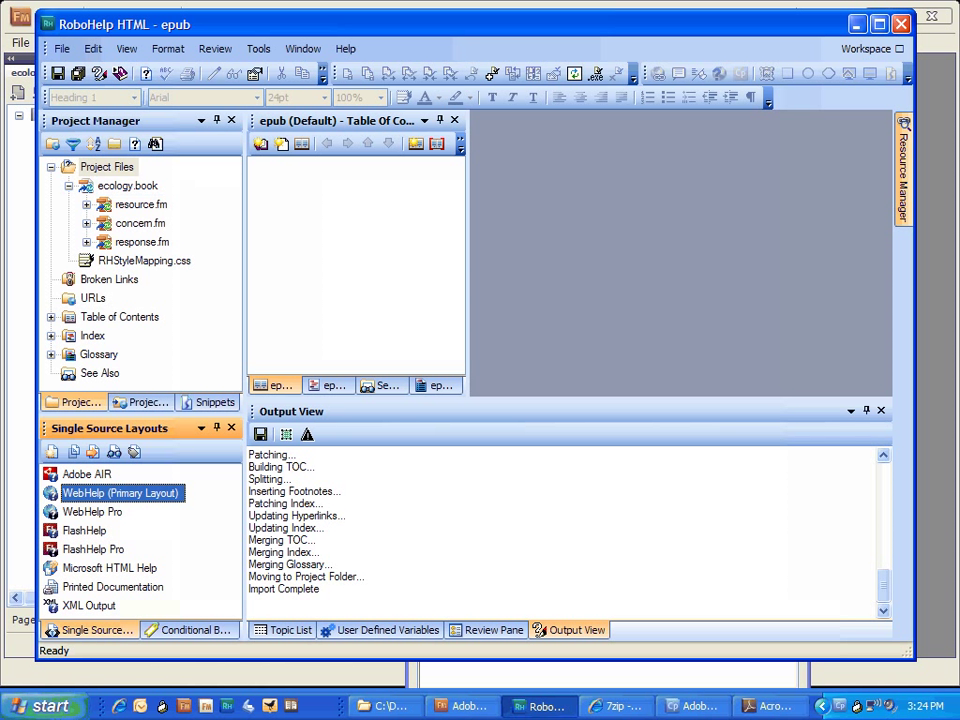
Delete ecology.book with all its generated files from the epub project
click(127, 186)
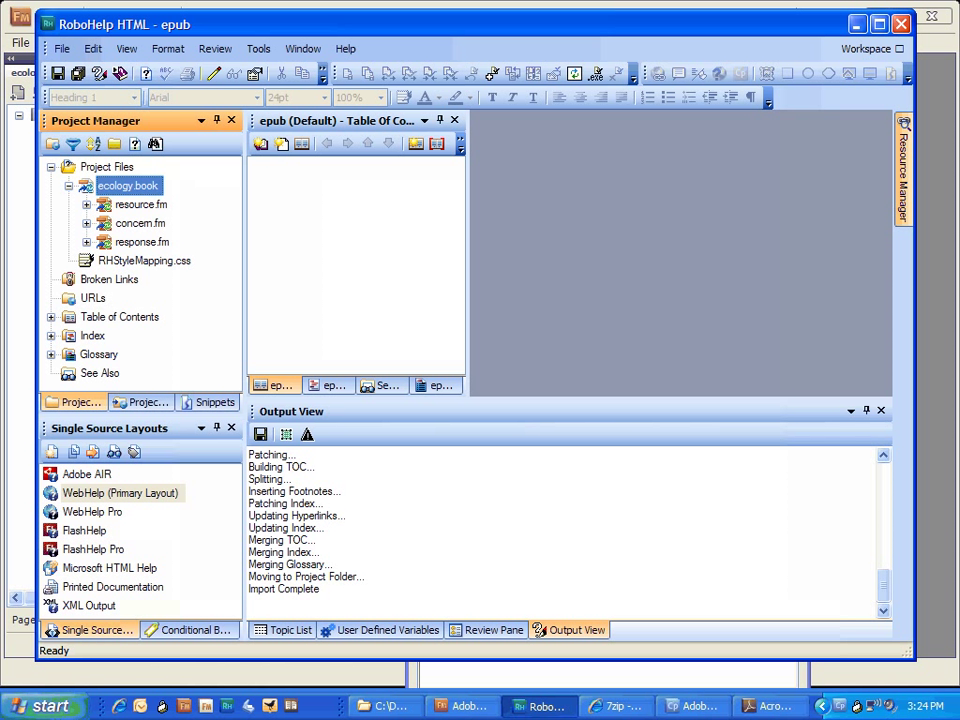
right_click(94, 183)
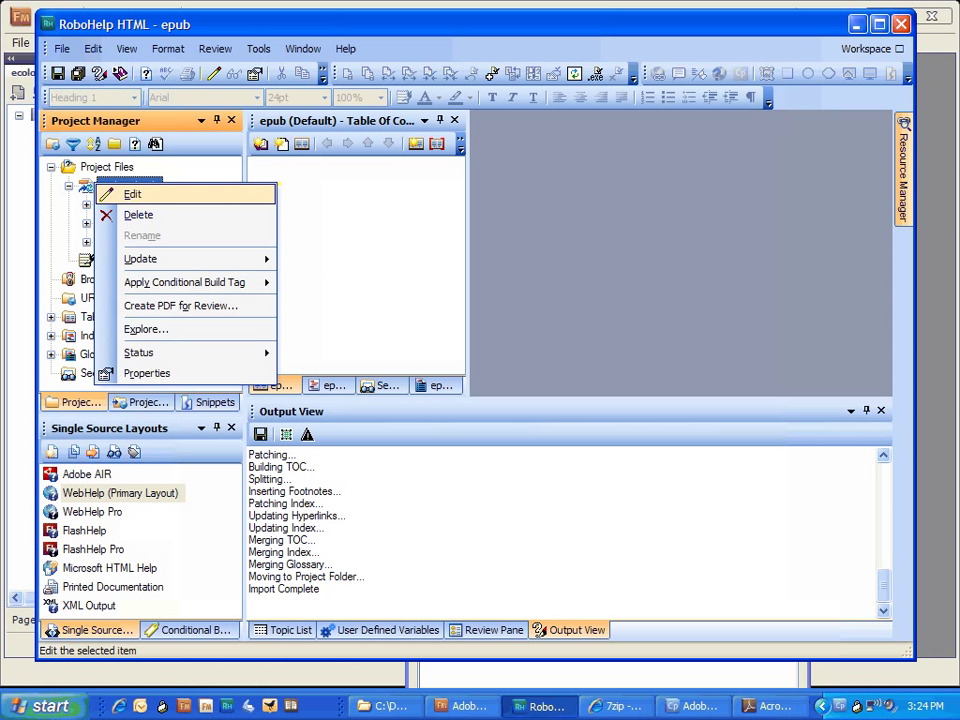
click(137, 214)
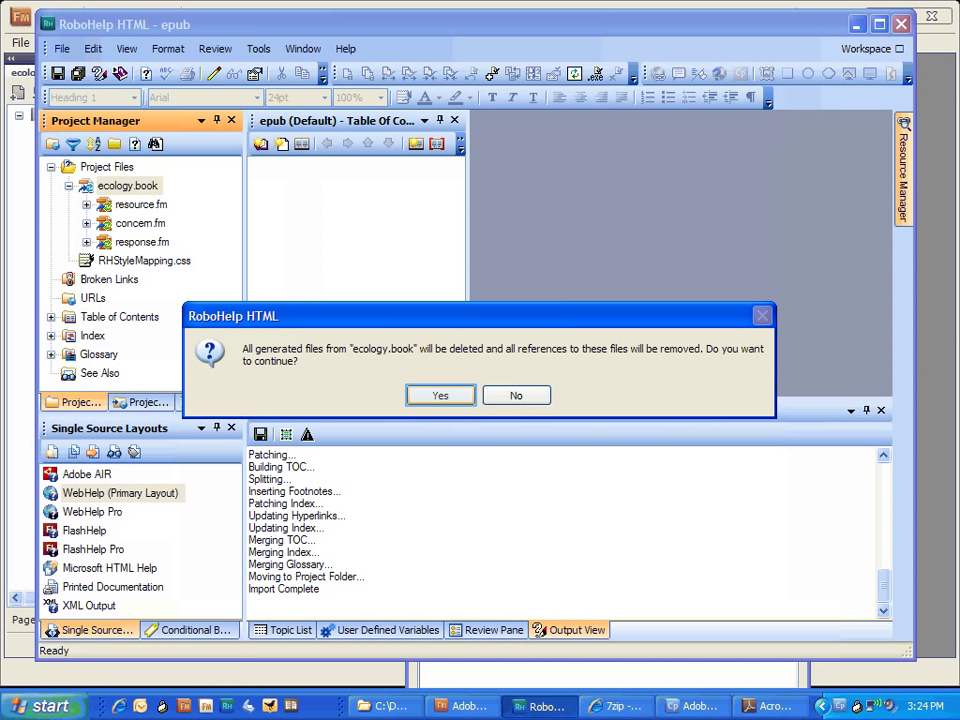
key(Return)
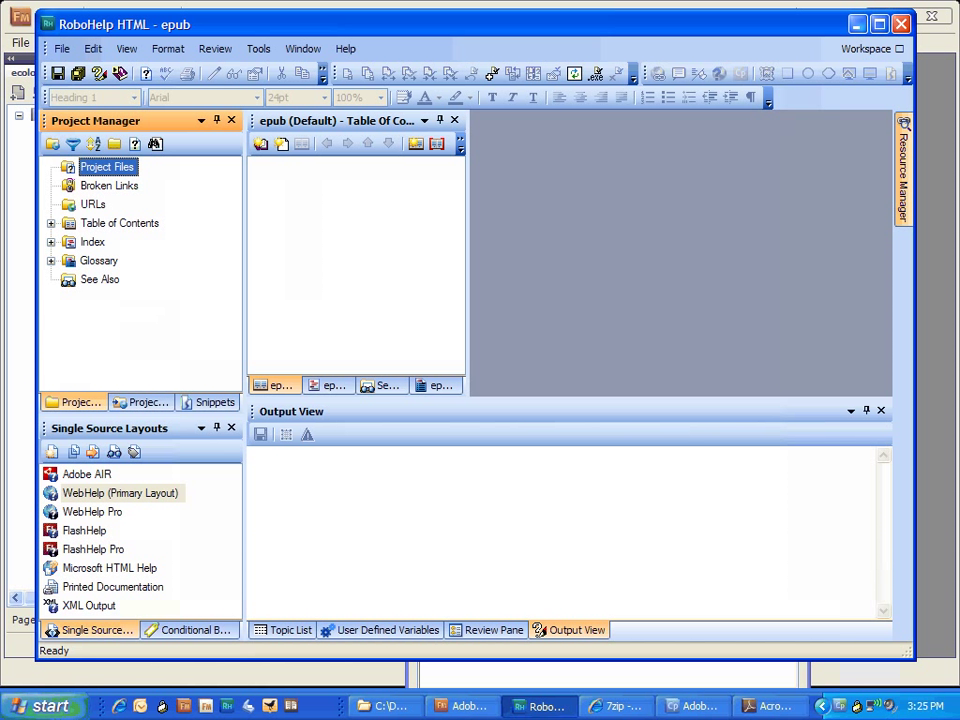
Switch to FrameMaker, close Acrobat Distiller, and open the publish settings for ecology.book with ePub as the output format
click(858, 23)
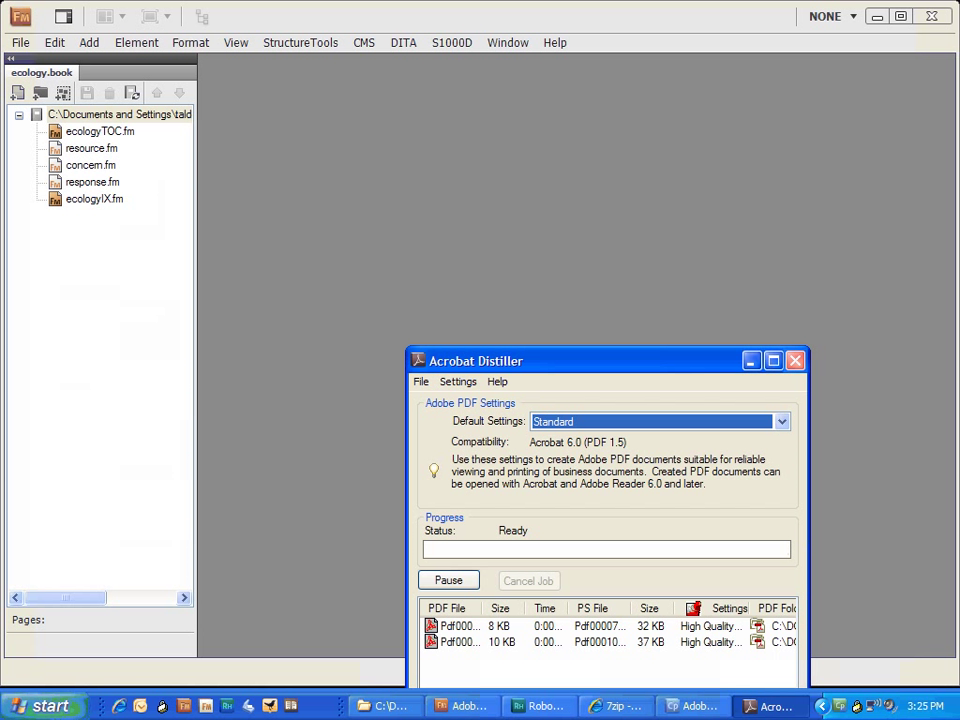
click(795, 360)
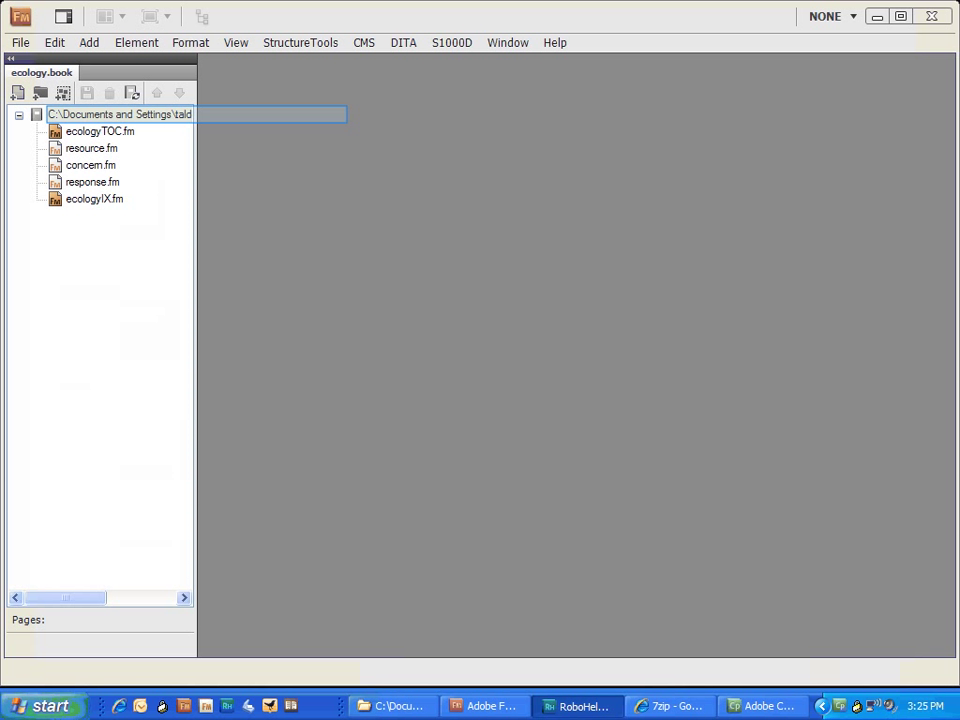
click(119, 114)
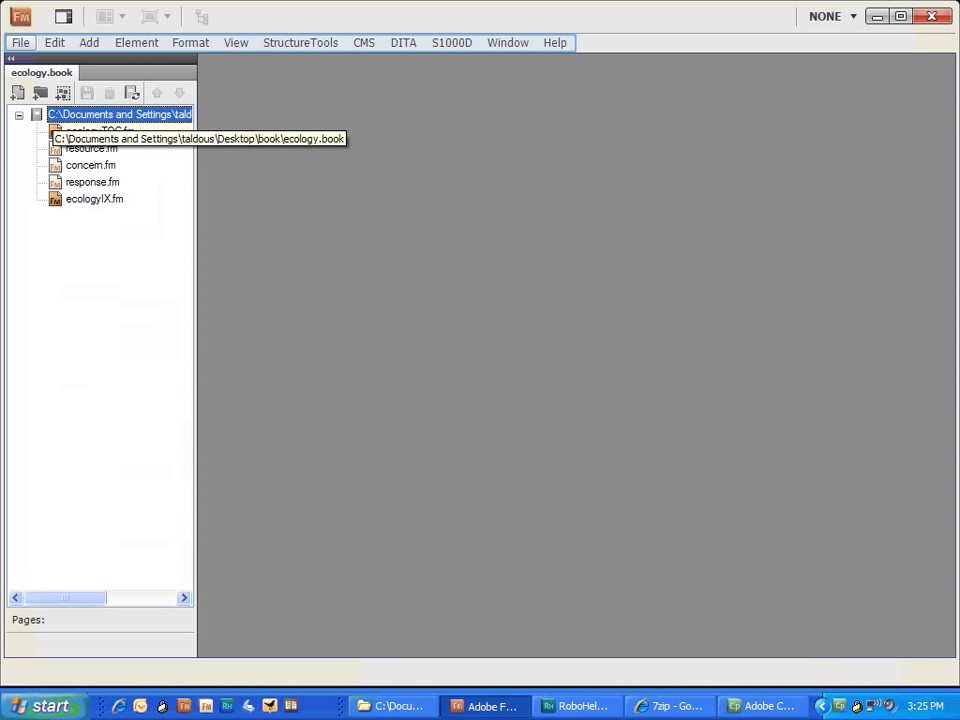
key(alt)
click(20, 42)
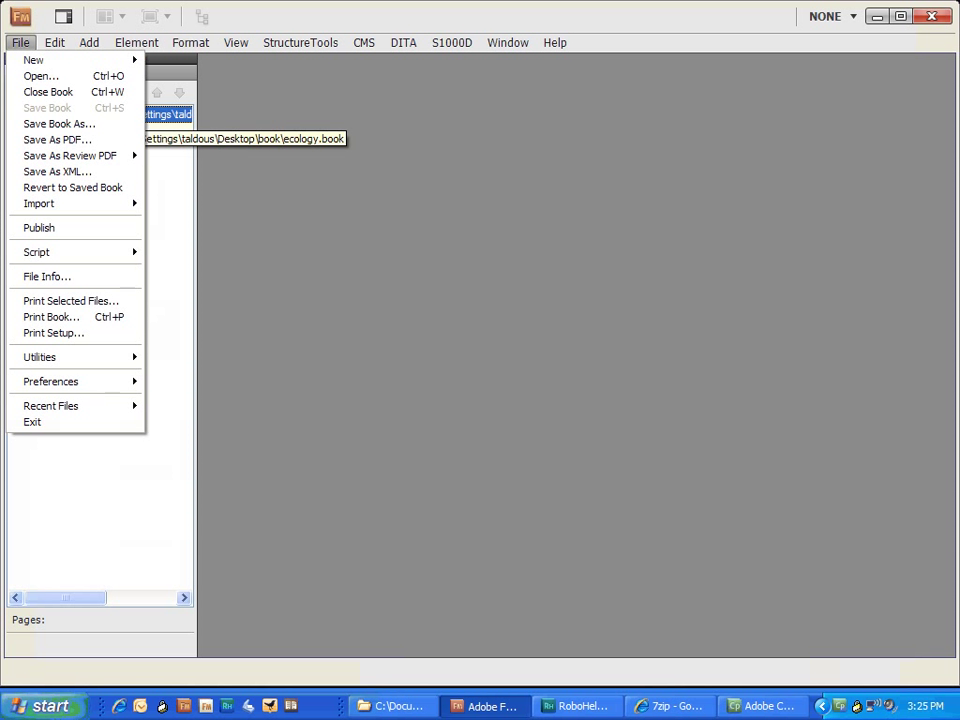
click(39, 227)
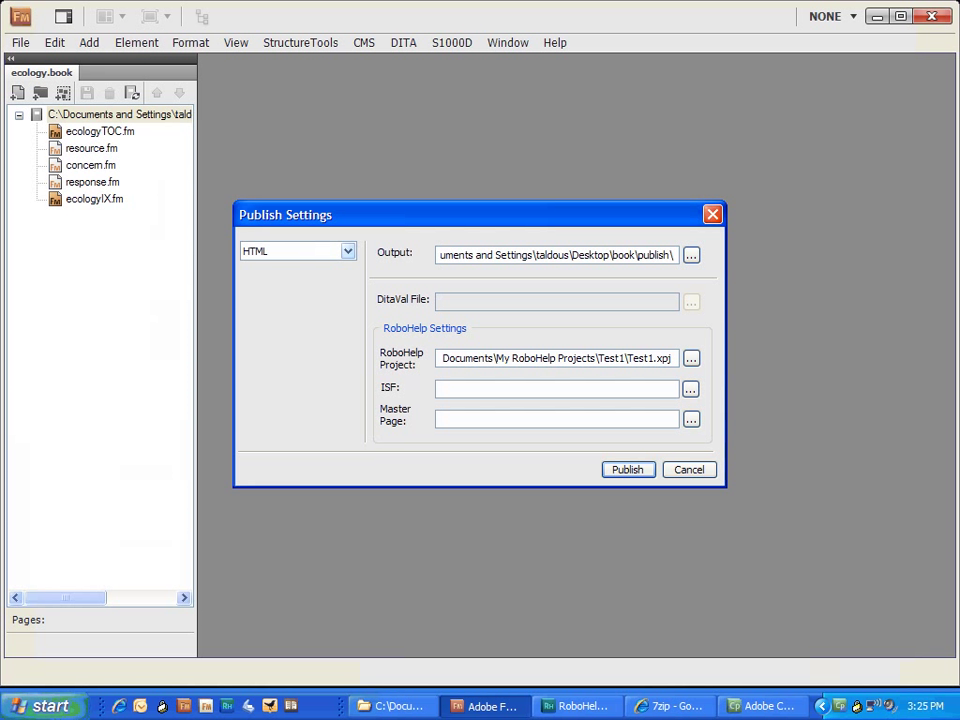
click(348, 251)
key(Return)
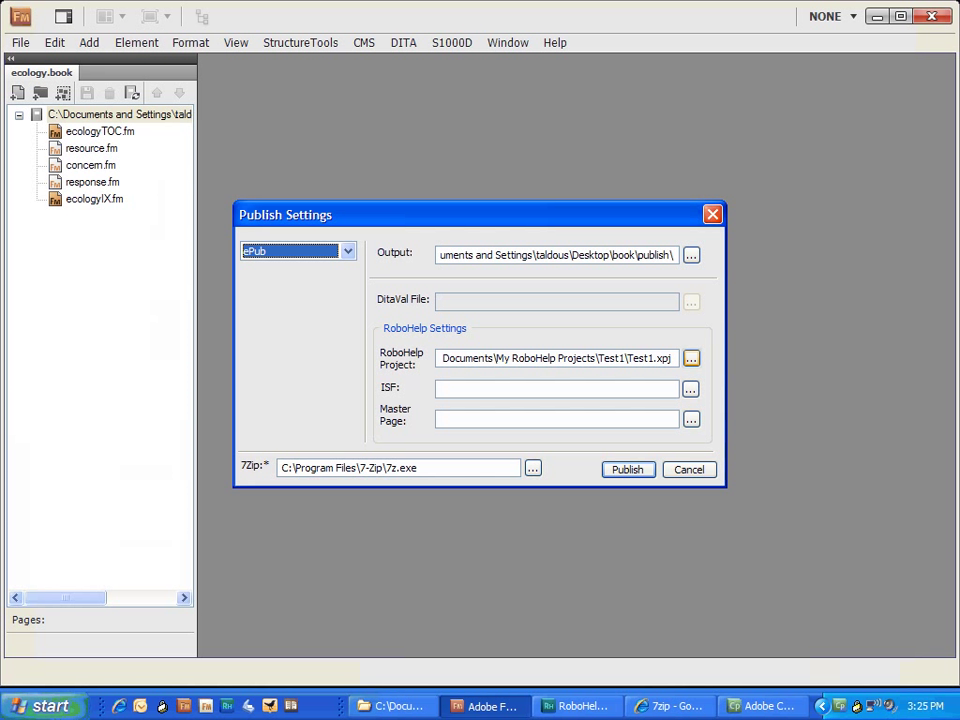
Set the RoboHelp project for publishing to epub.xpj from the epub folder in My RoboHelp Projects
click(691, 358)
click(691, 358)
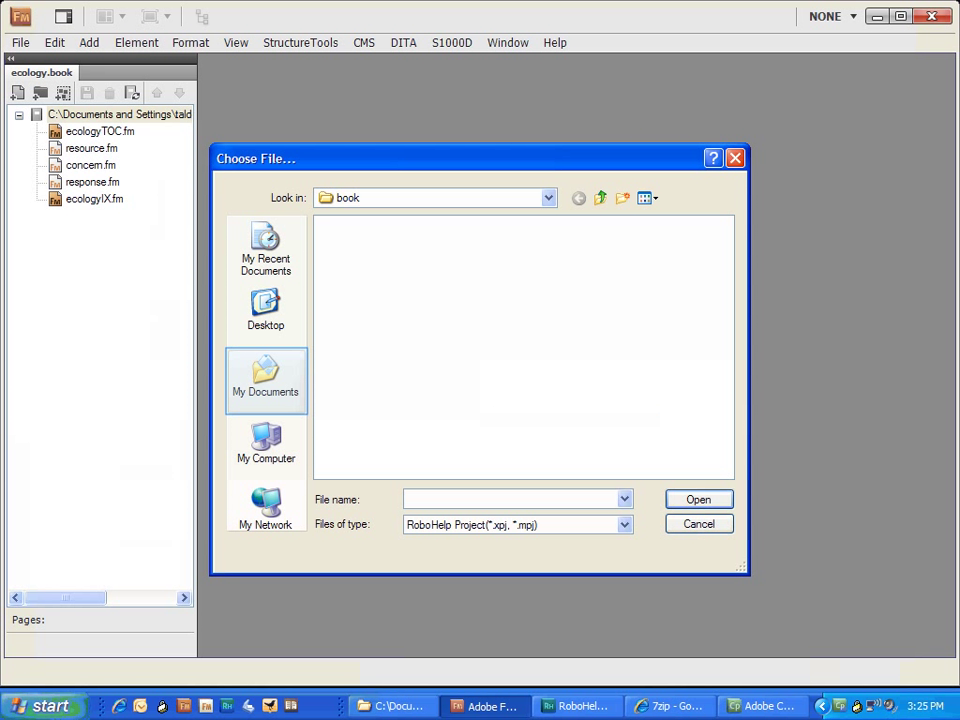
click(266, 378)
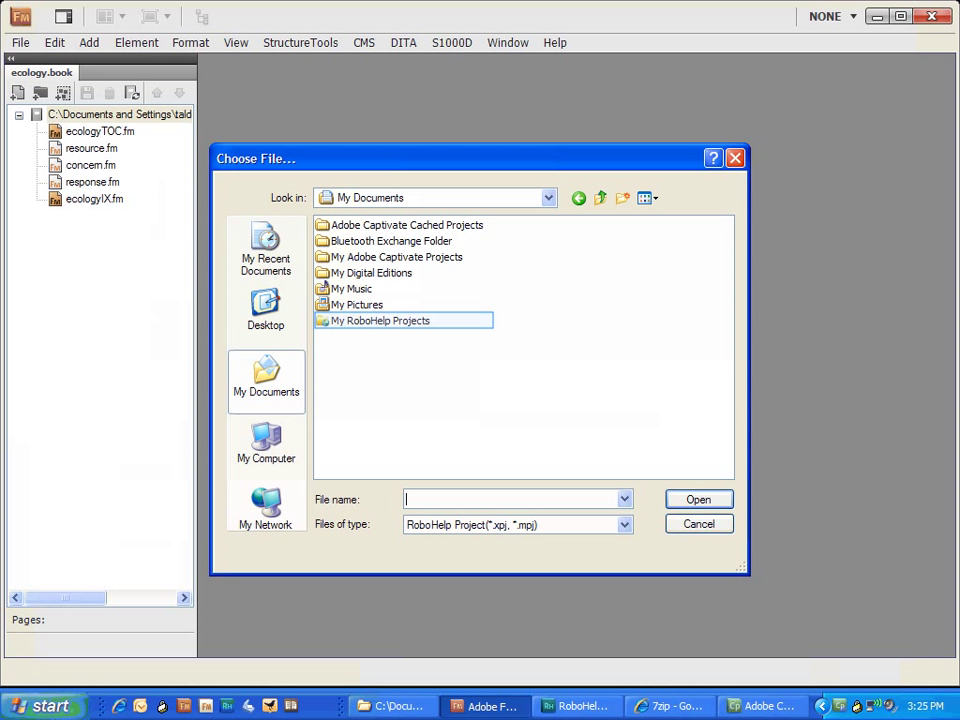
double_click(380, 320)
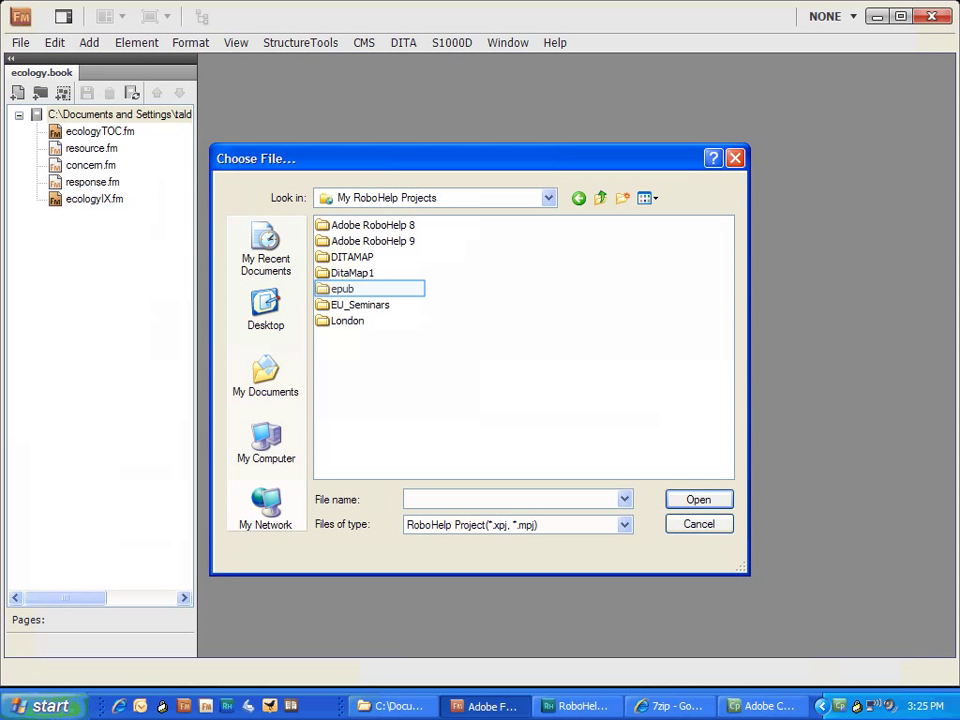
double_click(343, 288)
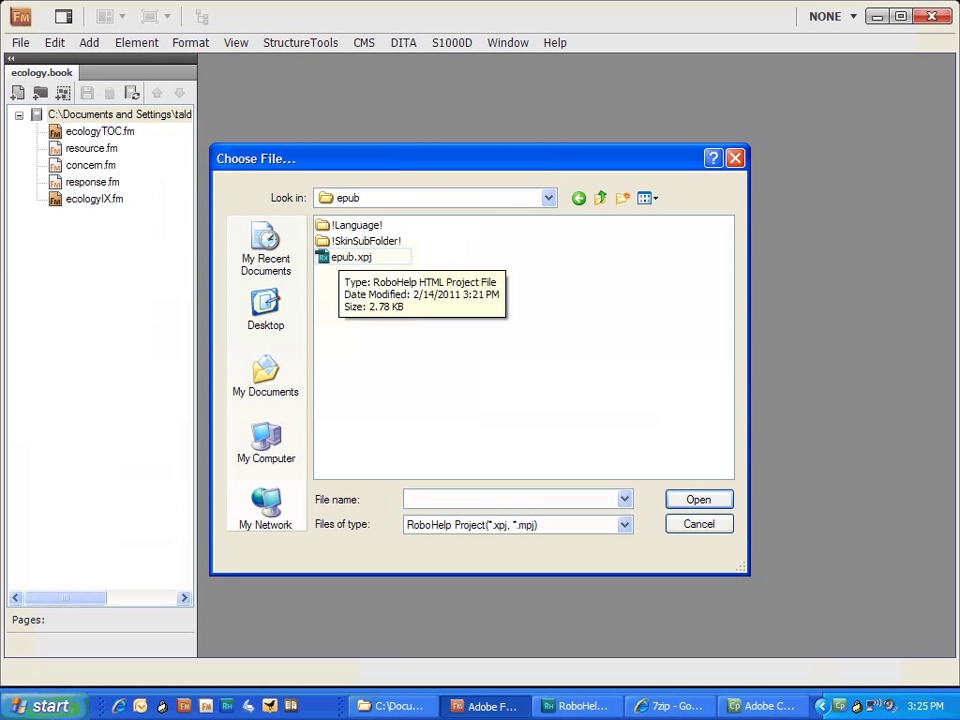
double_click(350, 257)
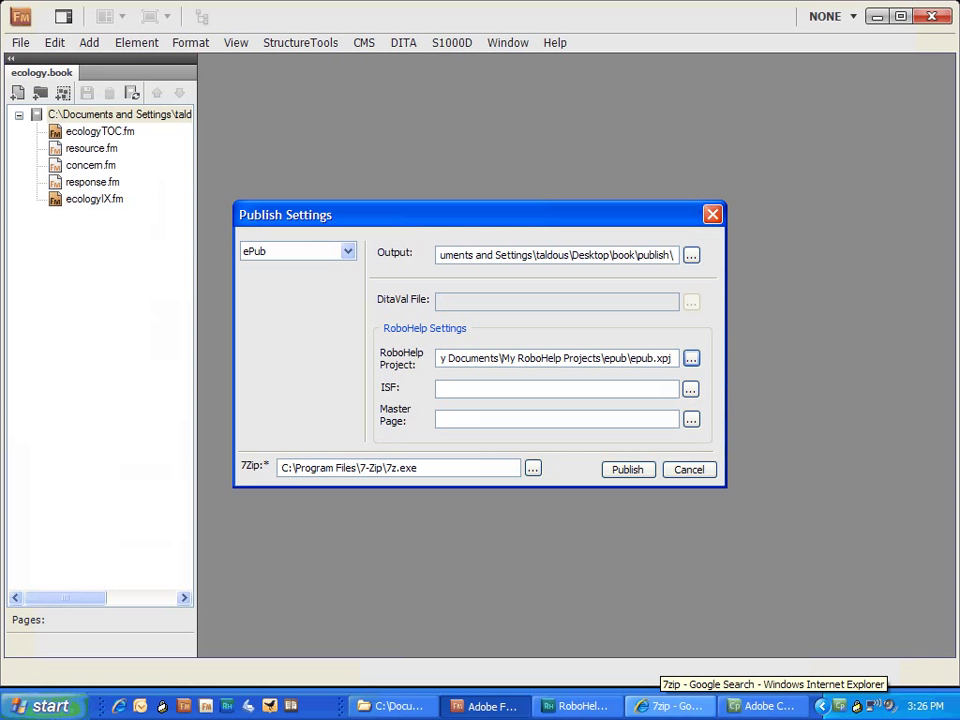
Switch to Internet Explorer, view the 7-Zip home page with its download links, and return to FrameMaker
click(670, 706)
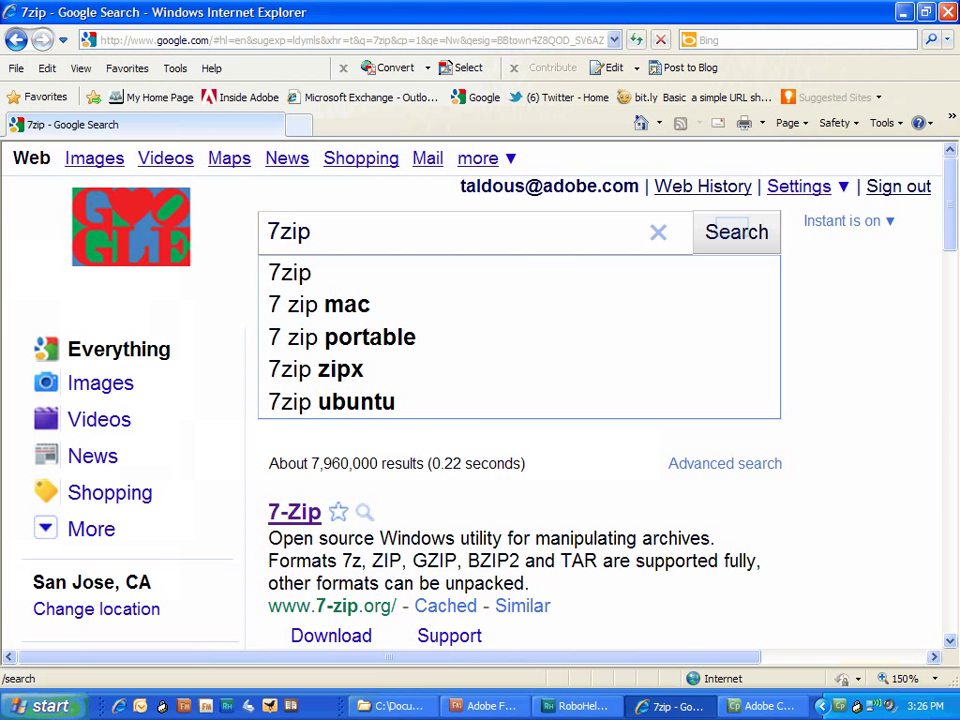
key(Return)
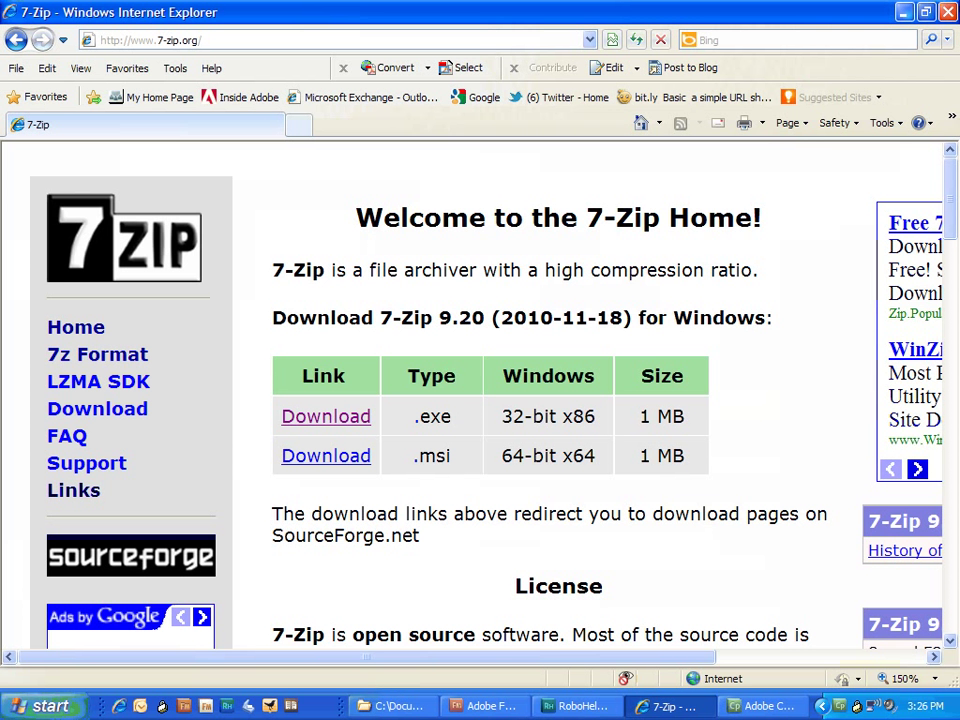
key(alt+Tab)
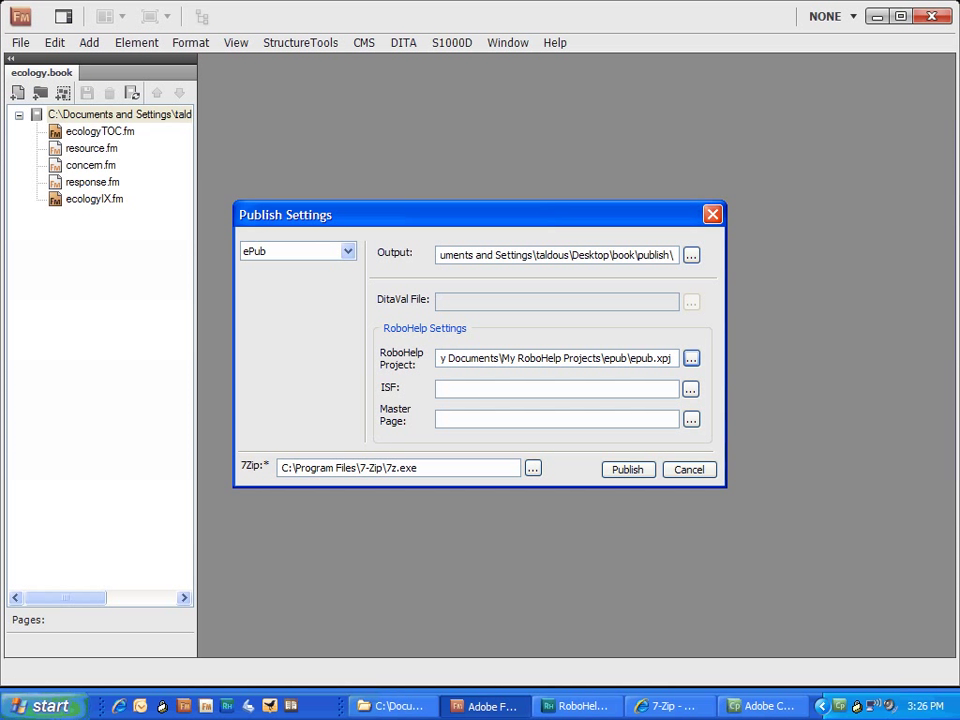
Publish the ecology book as ePub and minimize the Acrobat Distiller window
drag(418, 467, 278, 467)
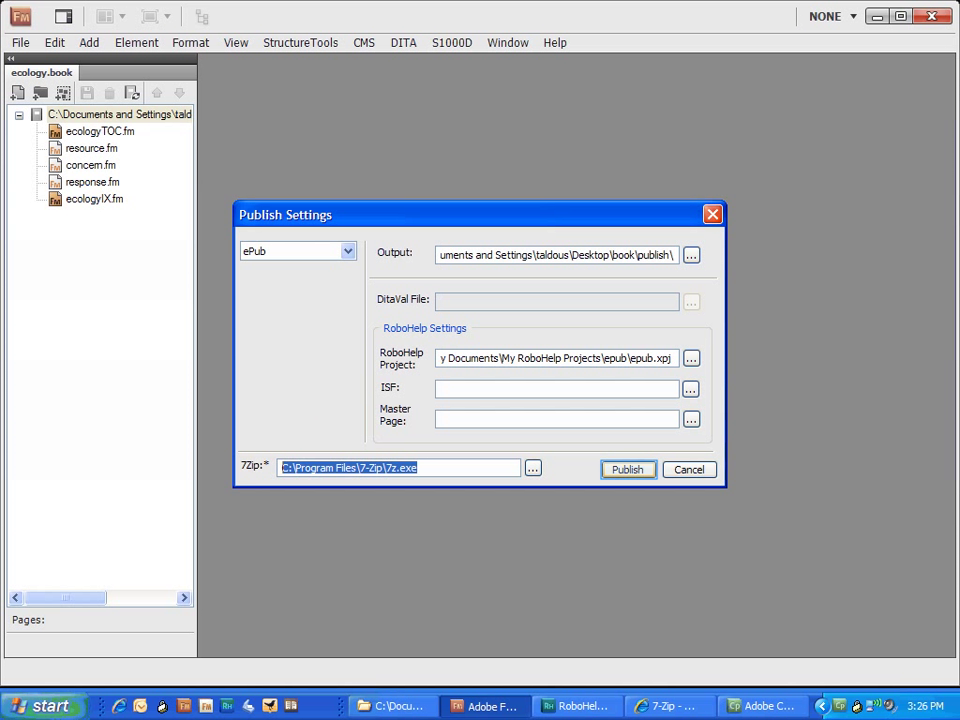
click(627, 469)
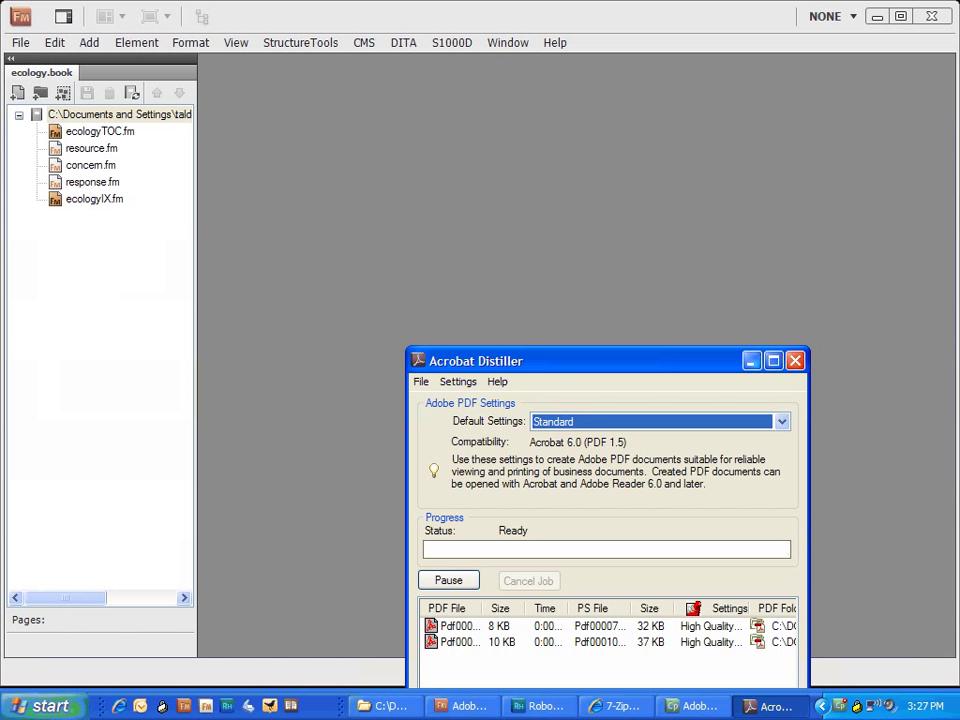
click(751, 360)
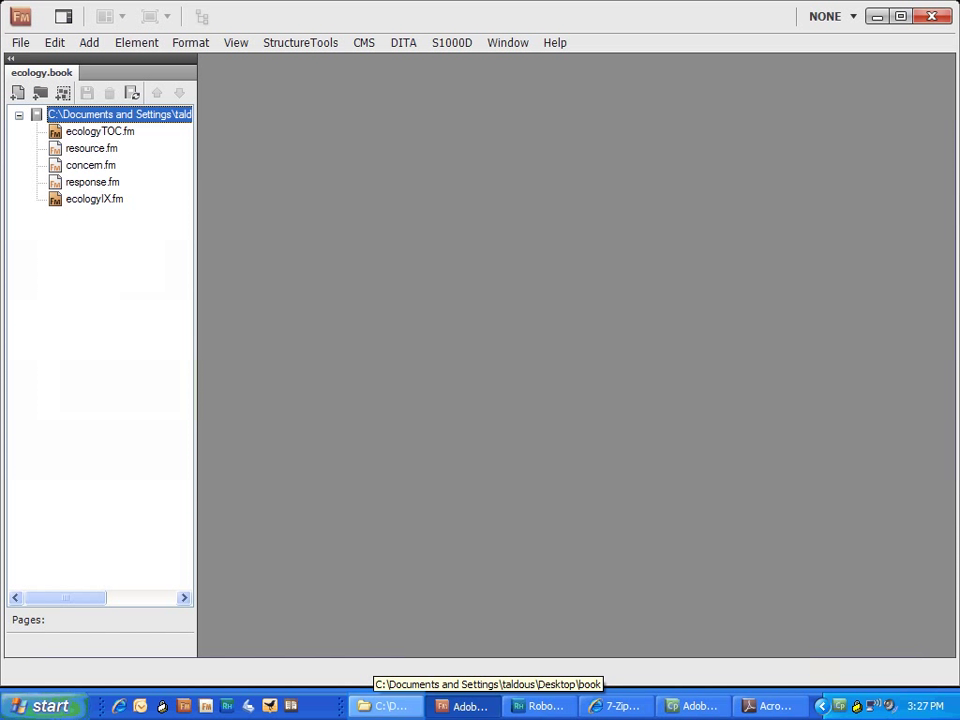
Open ecology.epub from the book's publish folder in Adobe Digital Editions and move the folder window aside
click(385, 706)
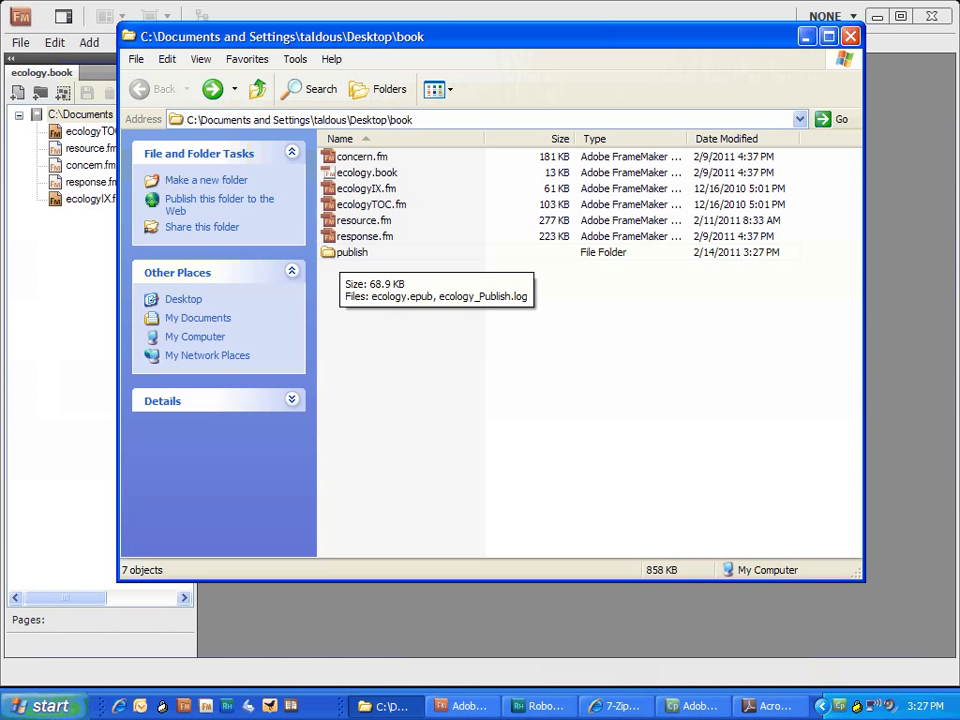
double_click(350, 253)
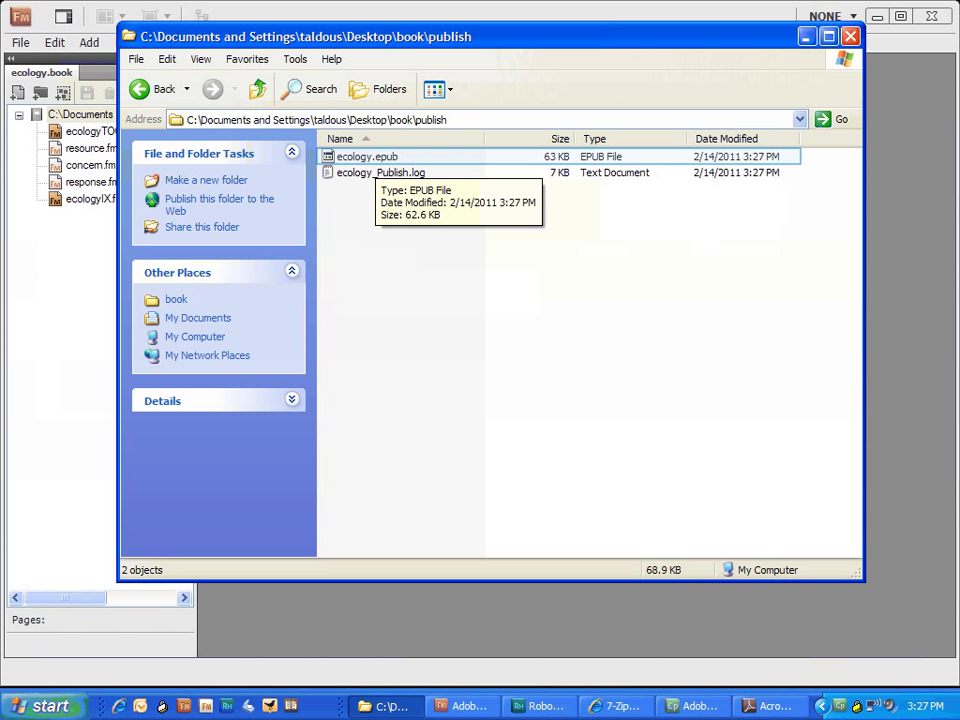
double_click(366, 156)
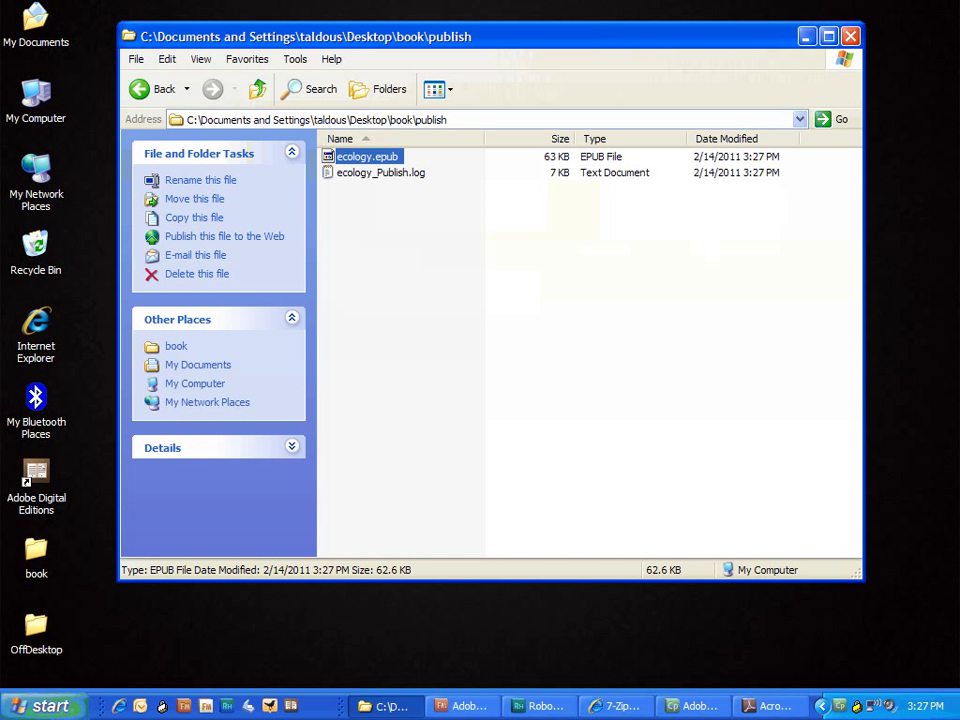
drag(712, 38, 806, 26)
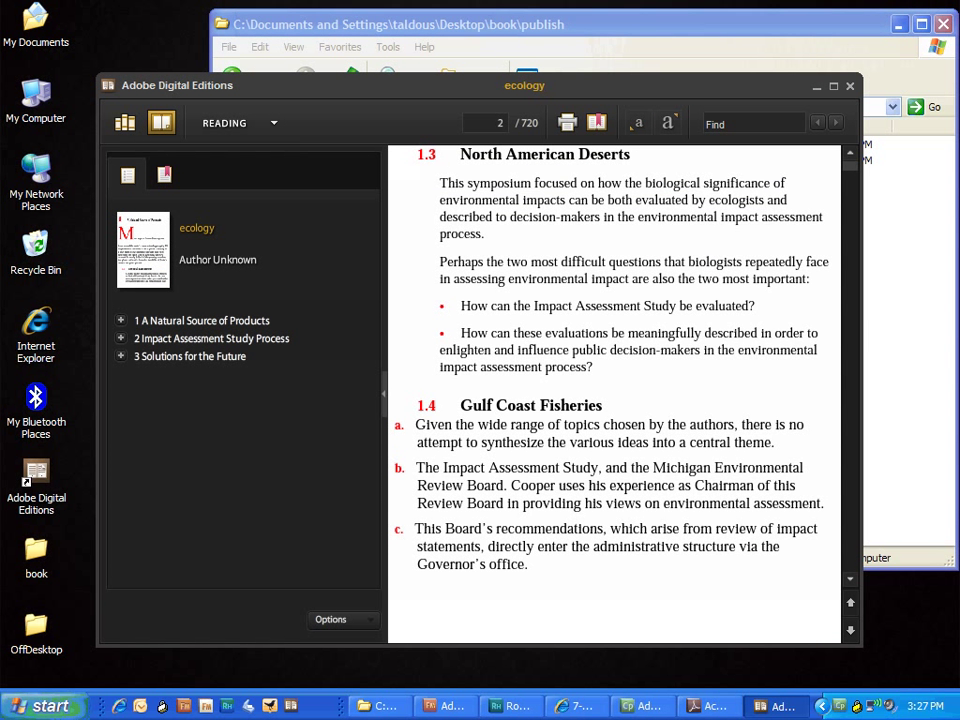
Page through the ecology e-book to check its headings, text and tables, then close Adobe Digital Editions
key(alt+Tab)
key(alt+Tab)
right_click(145, 252)
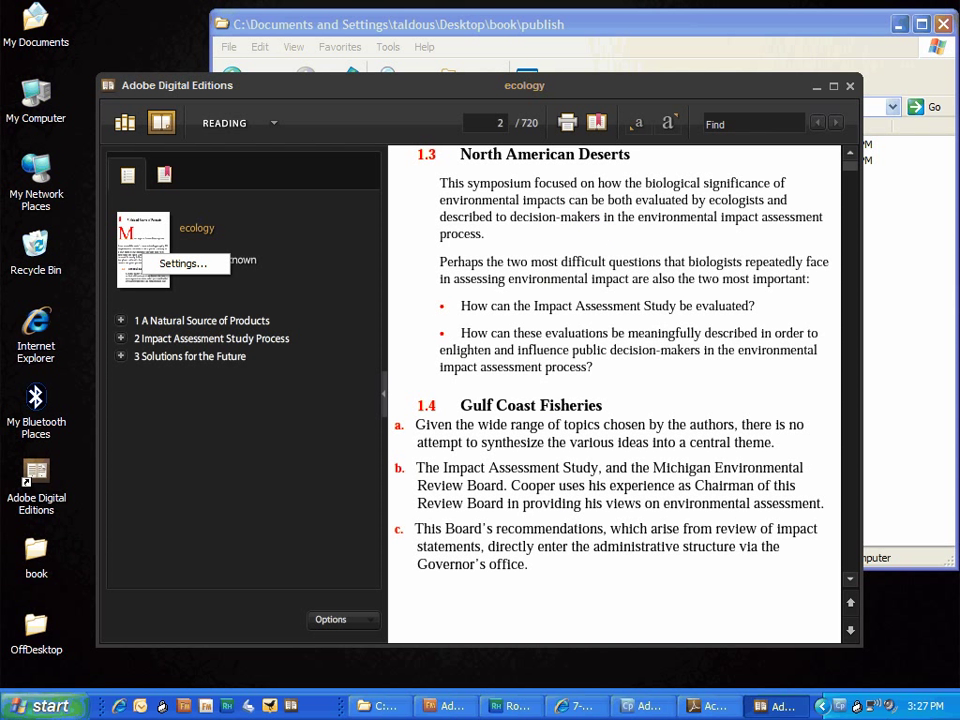
key(Escape)
key(Page_Down)
key(Page_Down)
key(Page_Down)
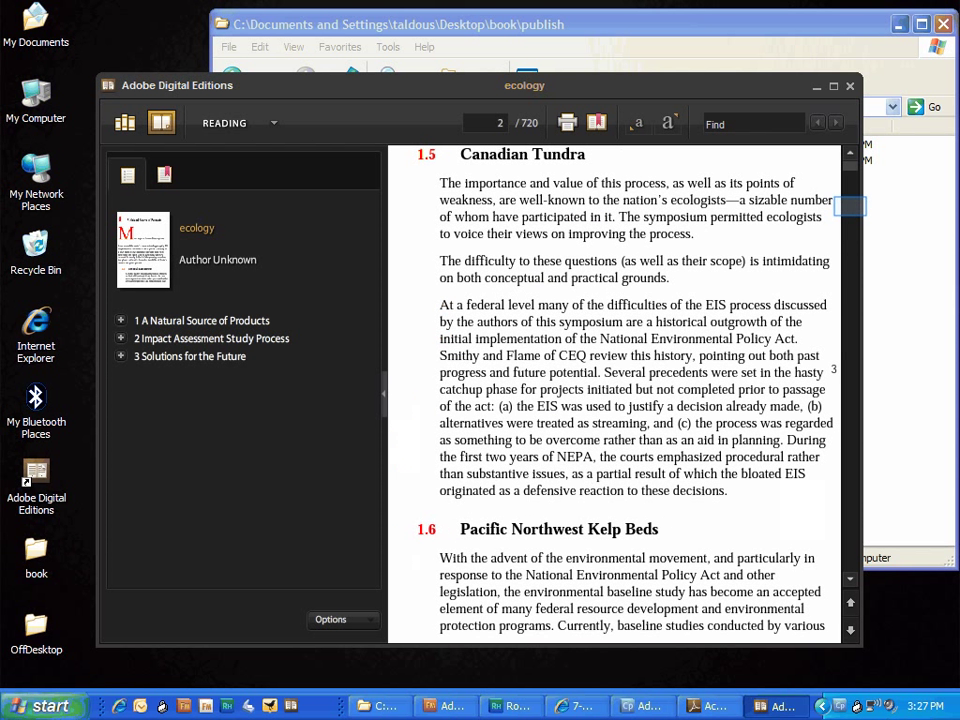
key(Page_Down)
key(Page_Down)
key(Page_Down)
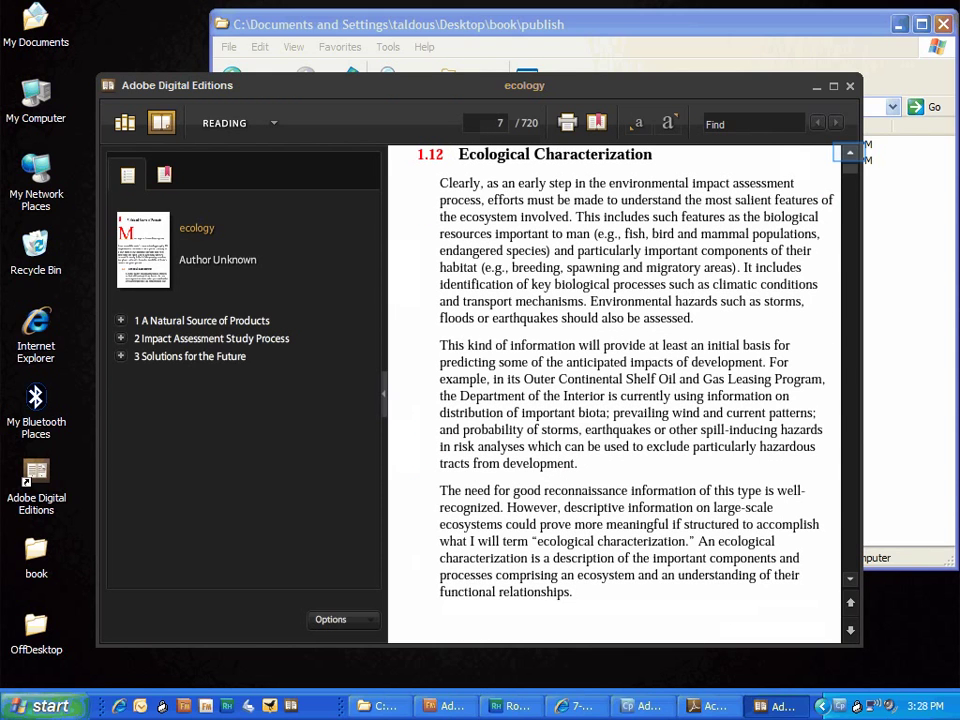
key(Home)
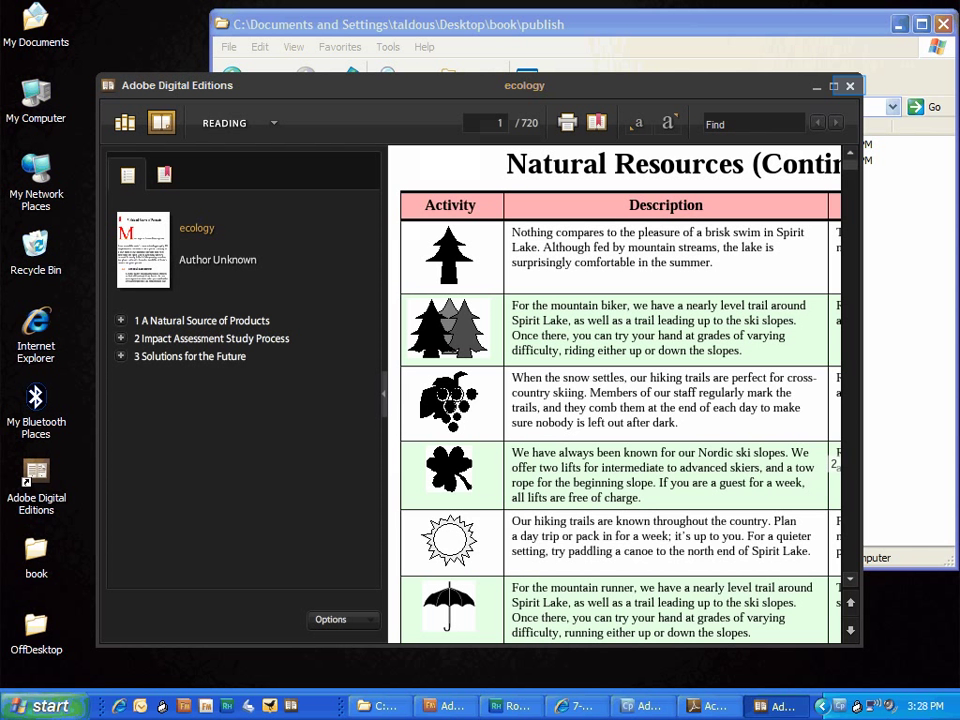
click(849, 86)
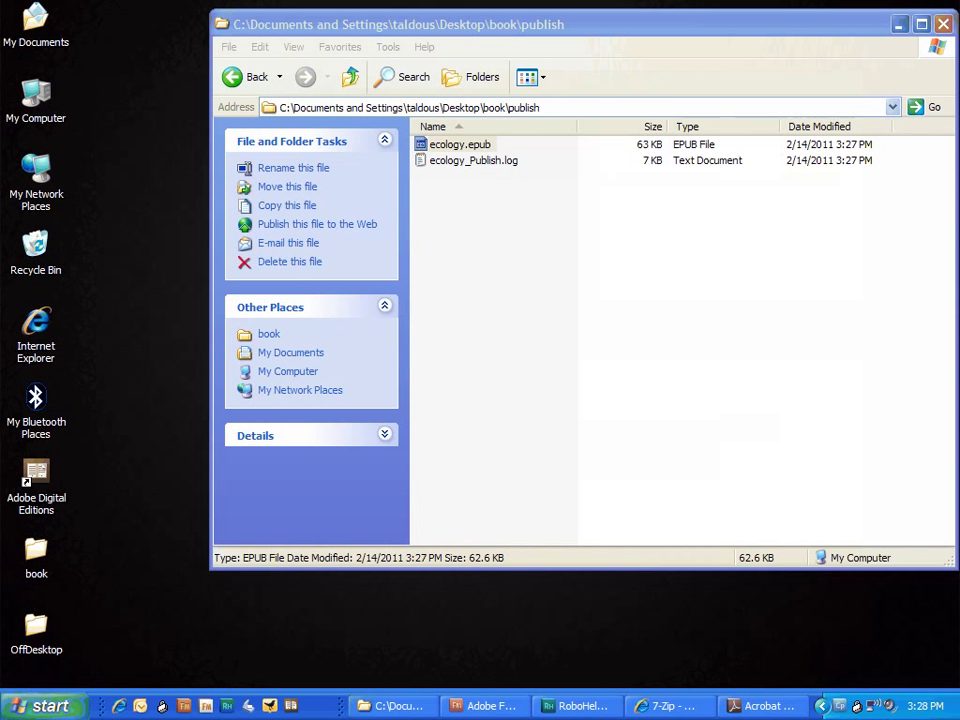